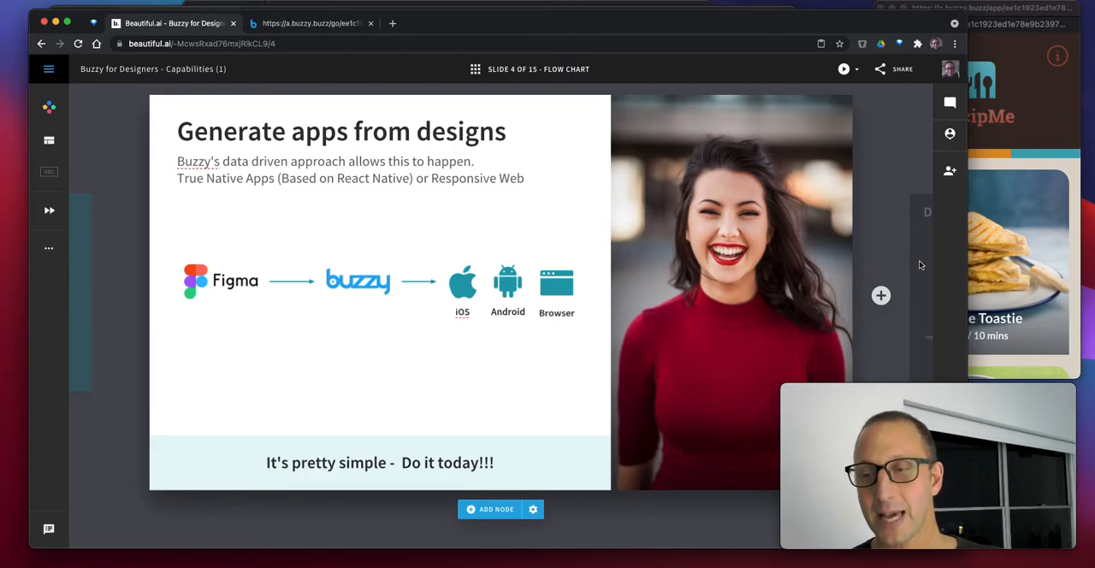
Advance to the Figma demo slide and switch to Figma to look over the Components page
key(Right)
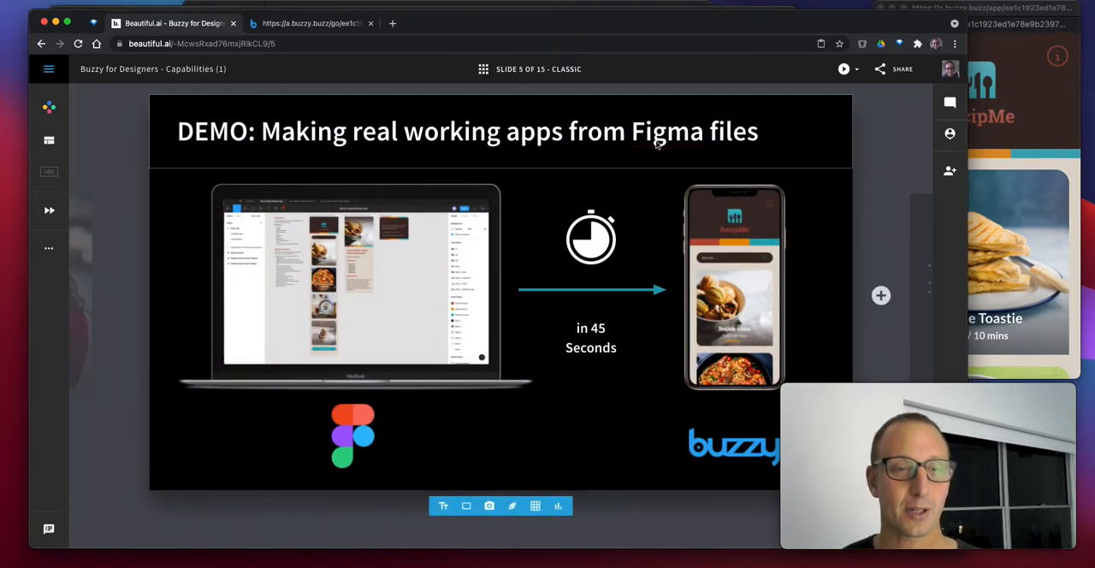
key(super+Tab)
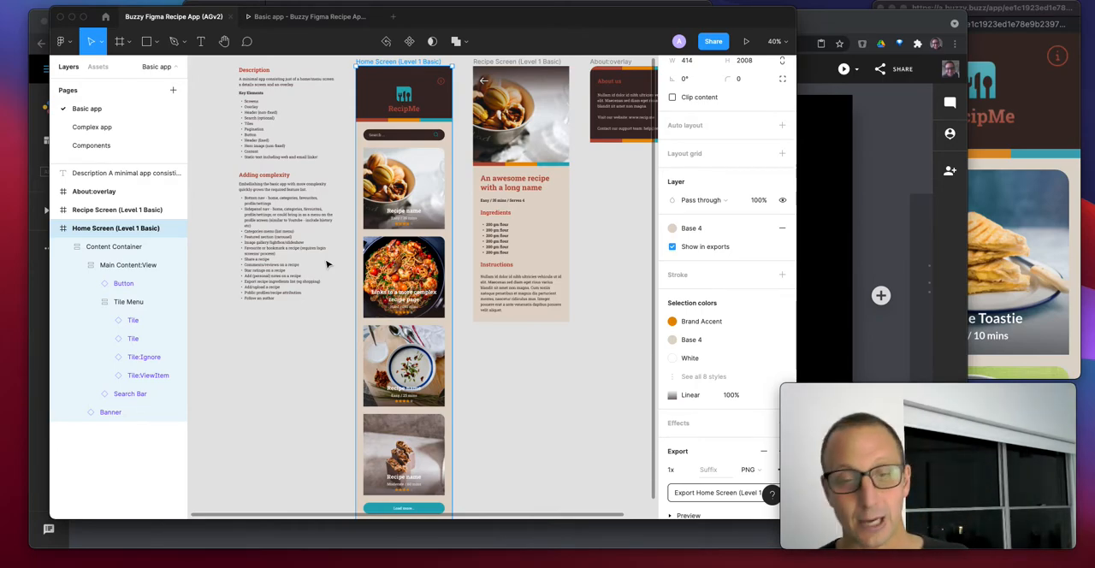
click(113, 147)
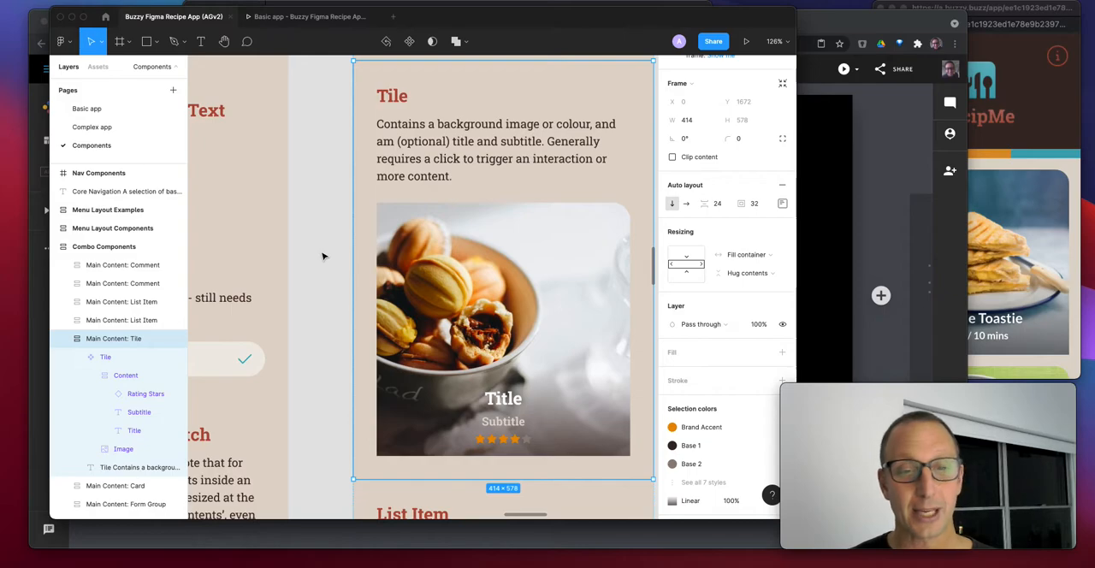
ctrl+scroll(318, 256, down, 5)
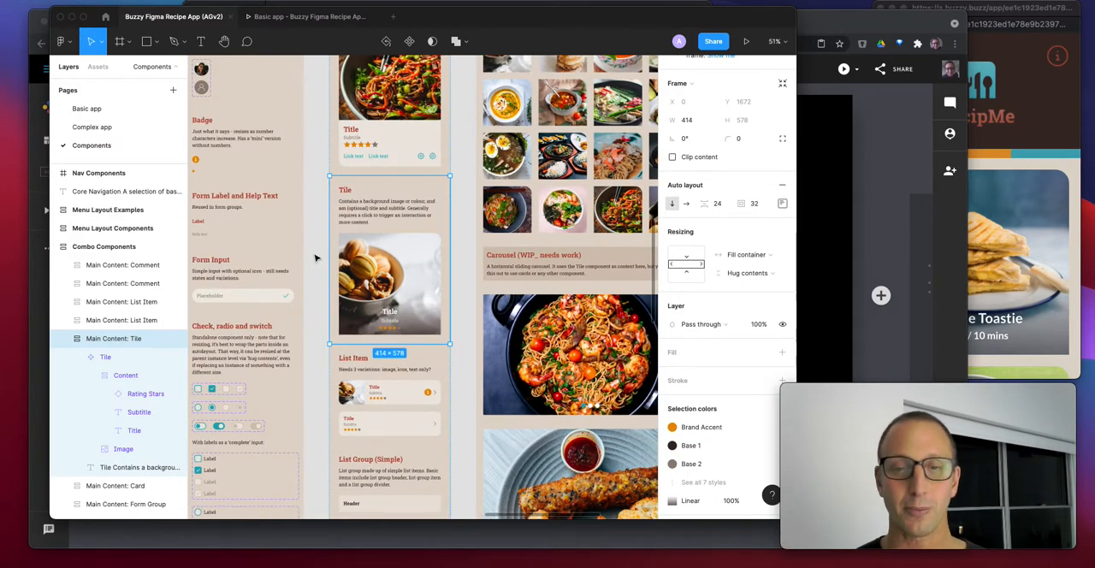
Preview the Basic app page as a prototype, opening the first recipe tile and returning to its home screen
click(117, 110)
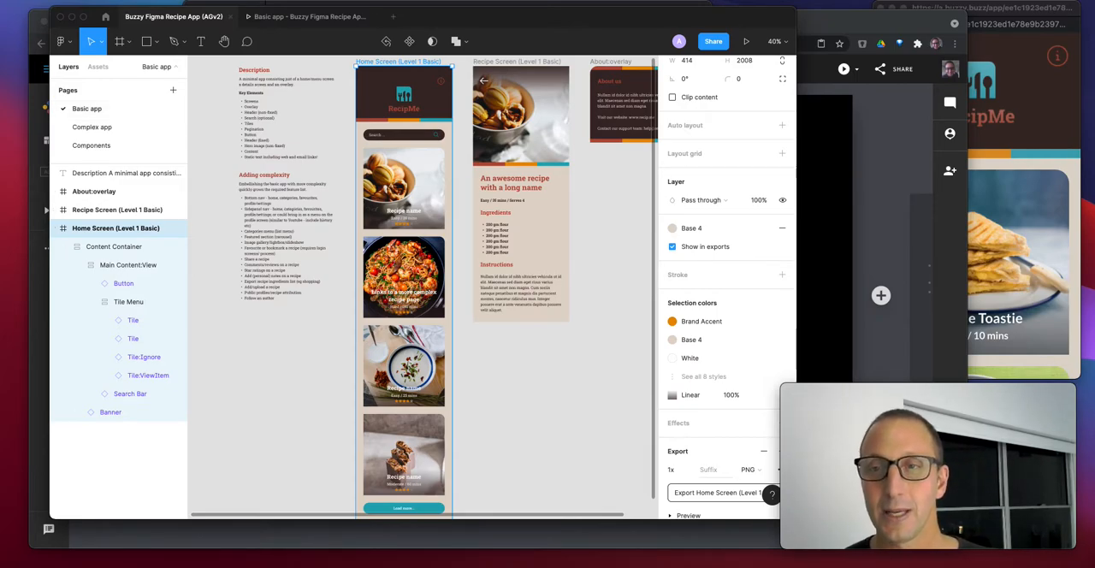
click(746, 41)
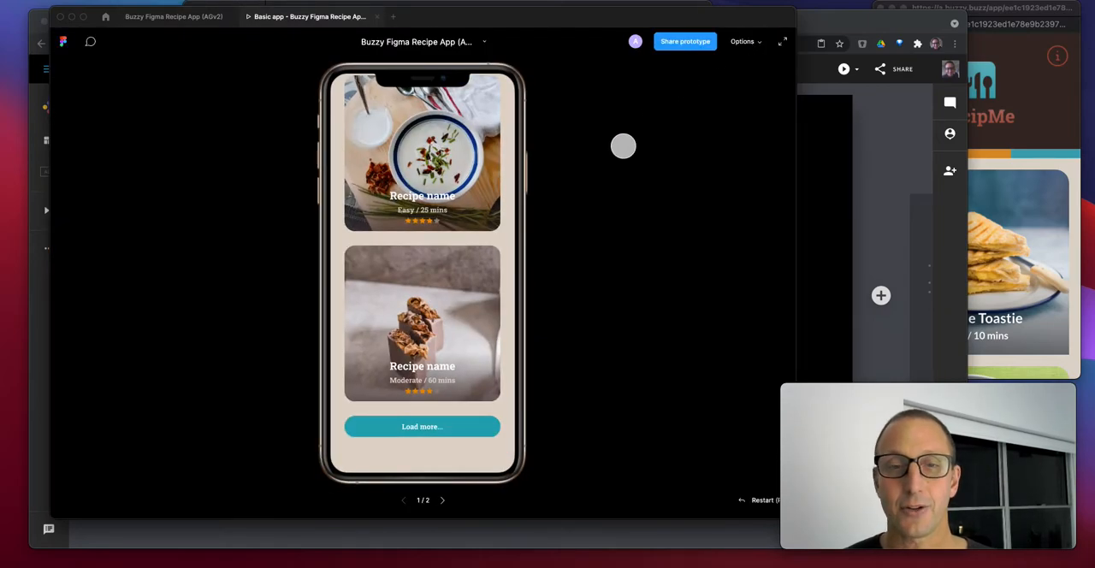
scroll(437, 274, up, 5)
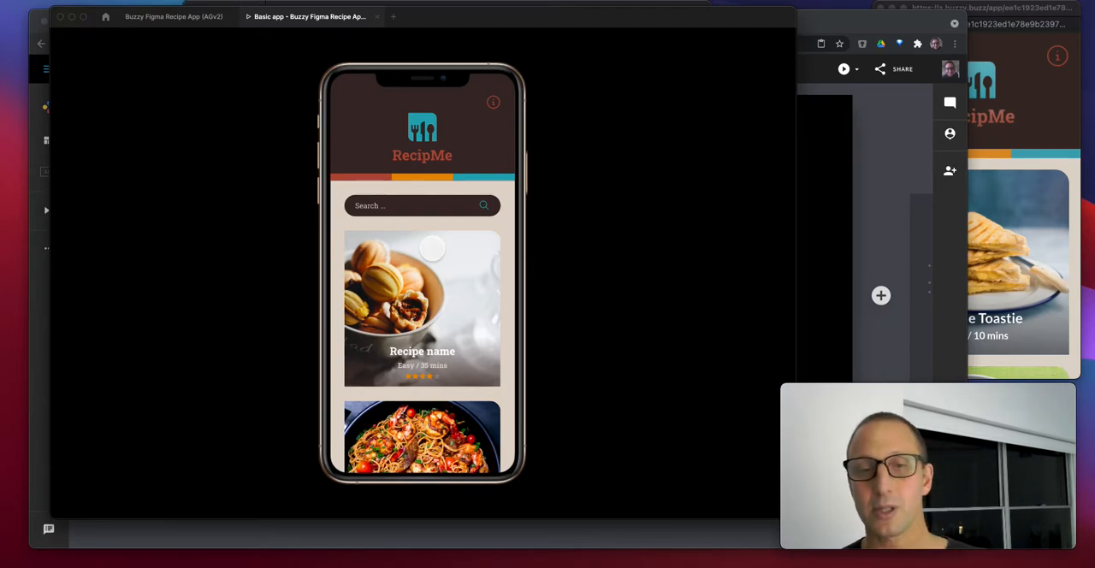
click(432, 248)
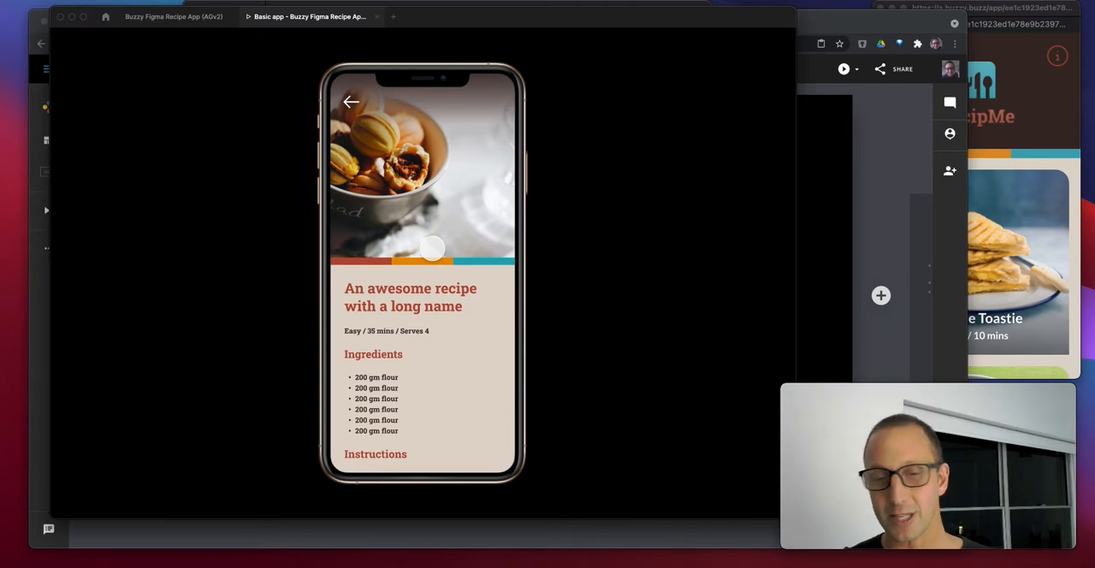
click(353, 104)
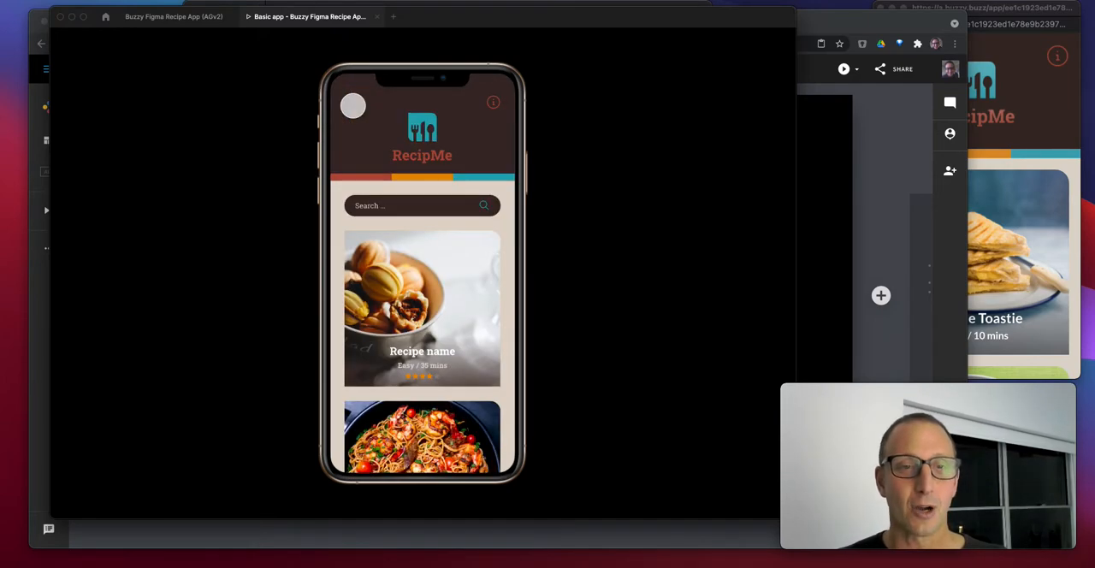
Return to the Buzzy Figma Recipe App design and run the buzzy-plugin development plugin
click(196, 19)
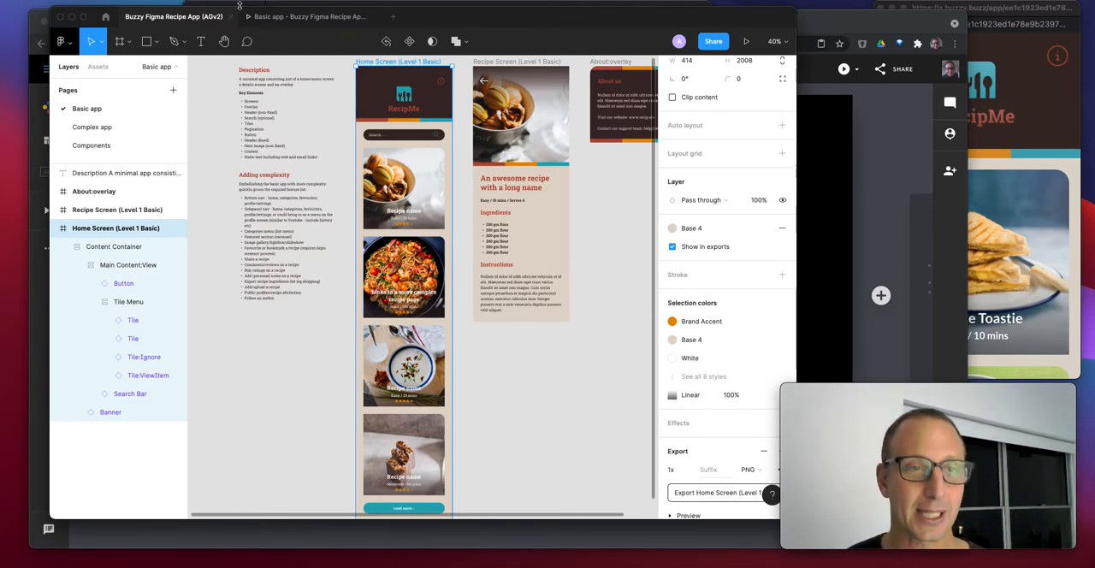
click(281, 0)
mouse_move(317, 77)
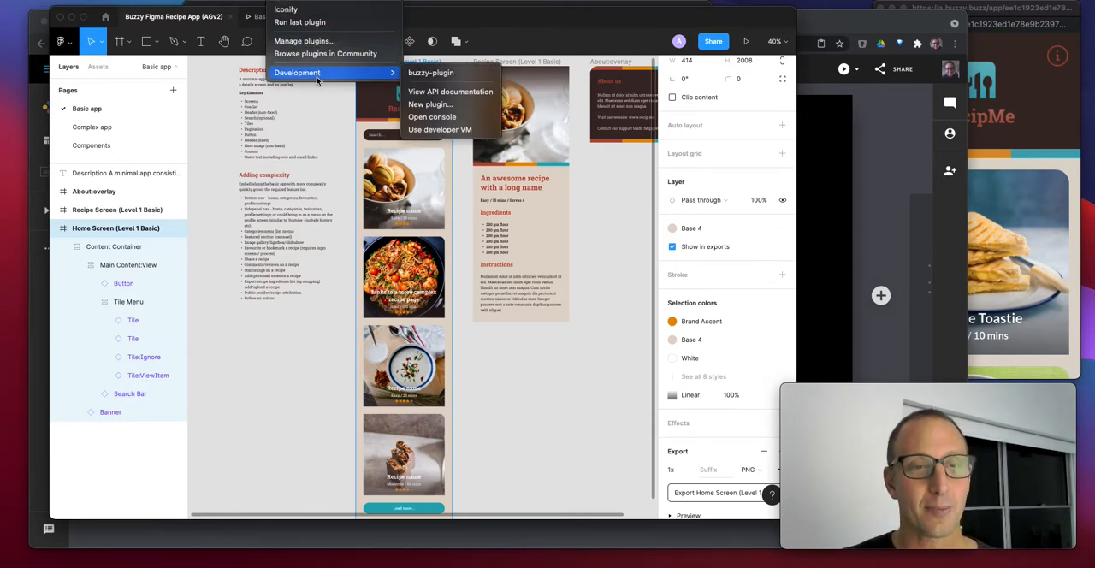
click(437, 75)
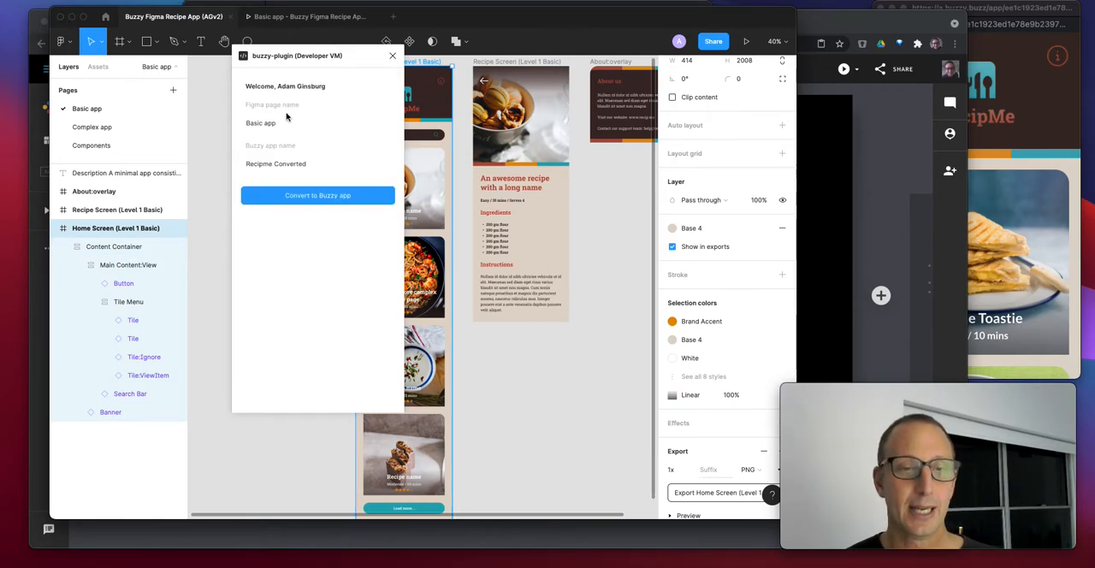
Name the Buzzy app "Recipme Converted 627" and convert the Basic app page to it
click(332, 161)
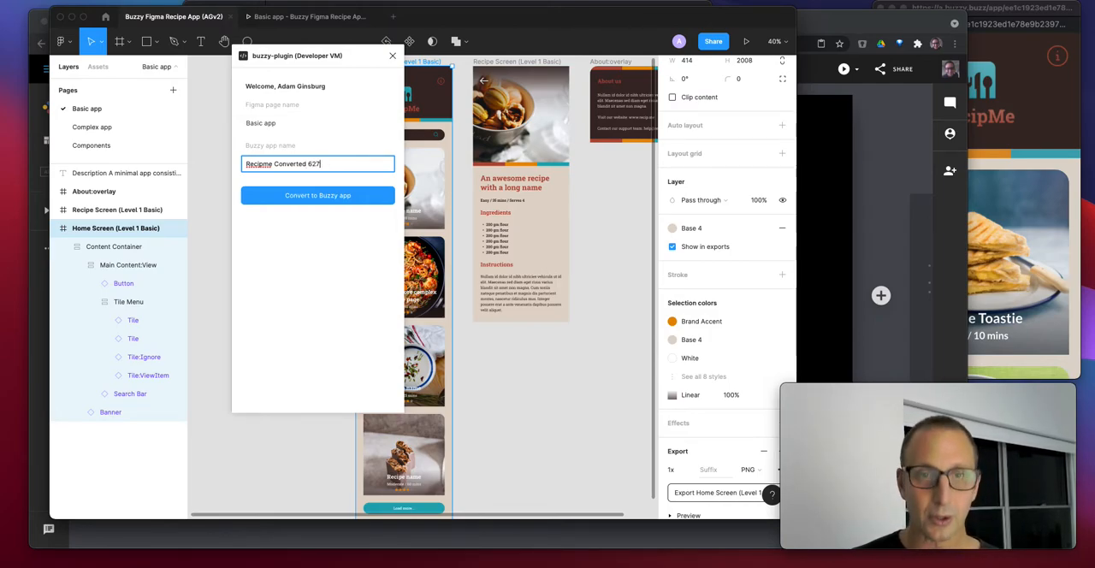
text(627)
click(322, 262)
click(312, 196)
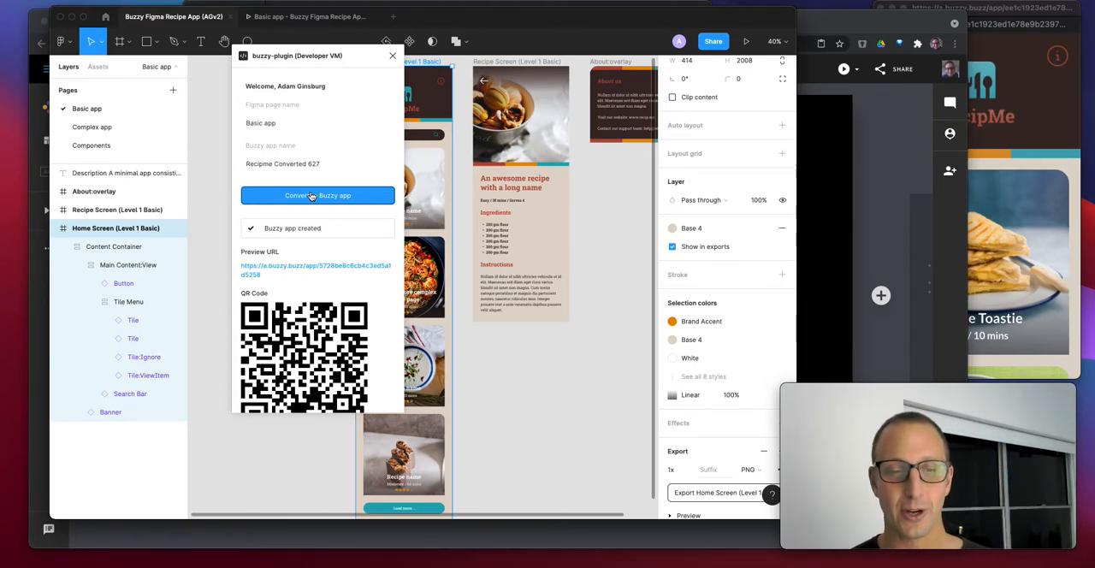
Open the converted app's preview URL in the browser and view the first recipe's details
scroll(339, 289, down, 2)
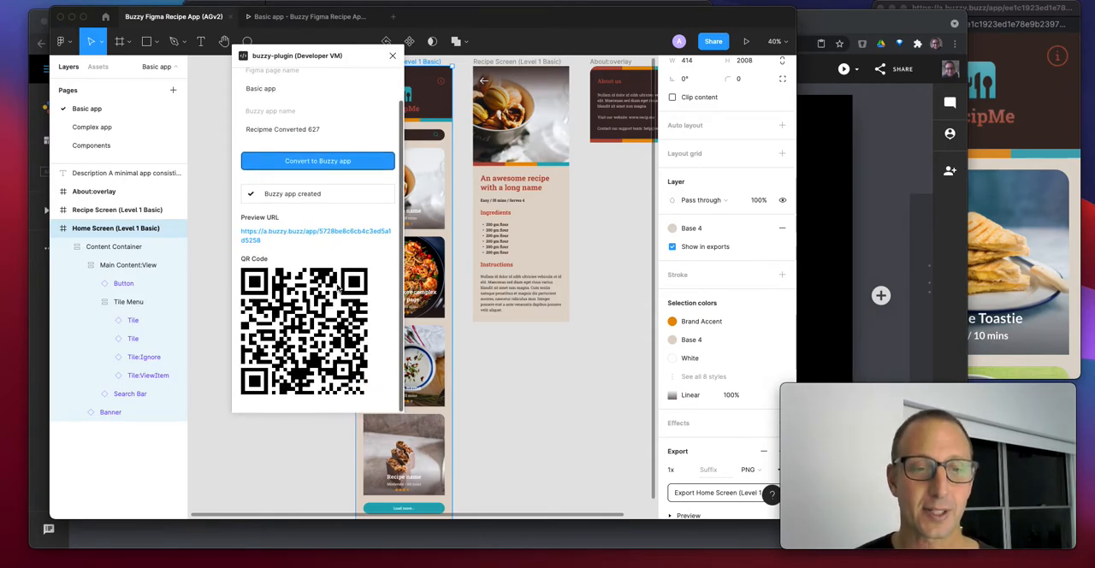
click(303, 236)
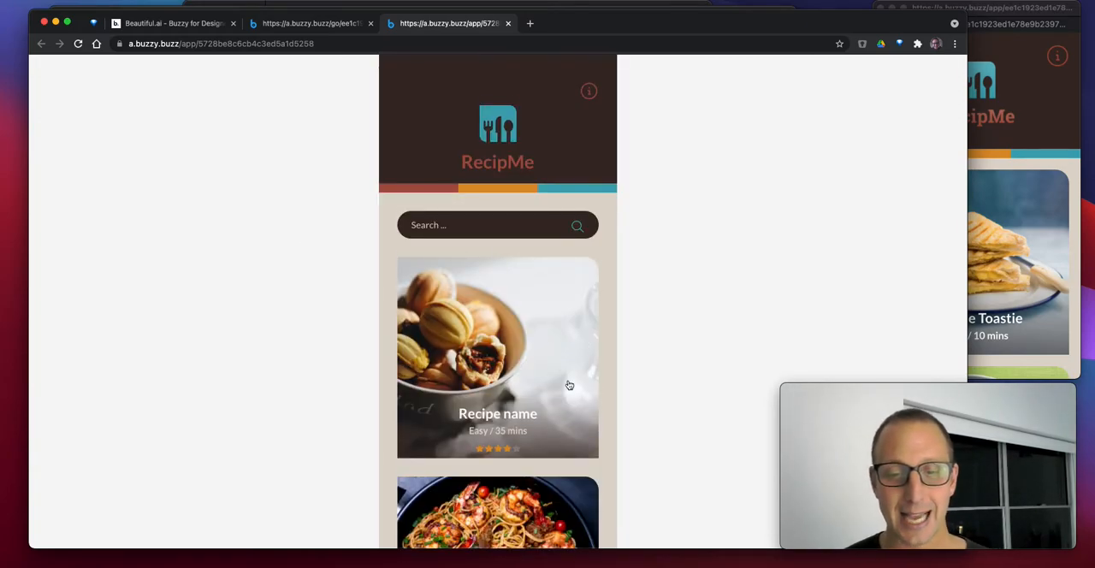
scroll(568, 384, down, 4)
click(527, 267)
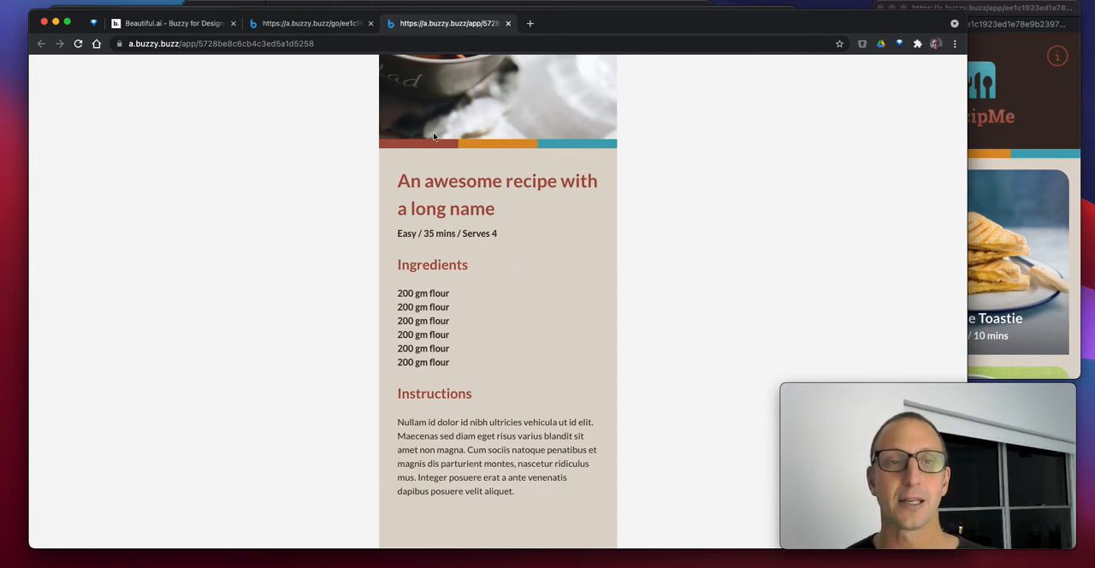
Examine the Recipes and Ingredients data tables of the Recipme app in Buzzy
click(300, 24)
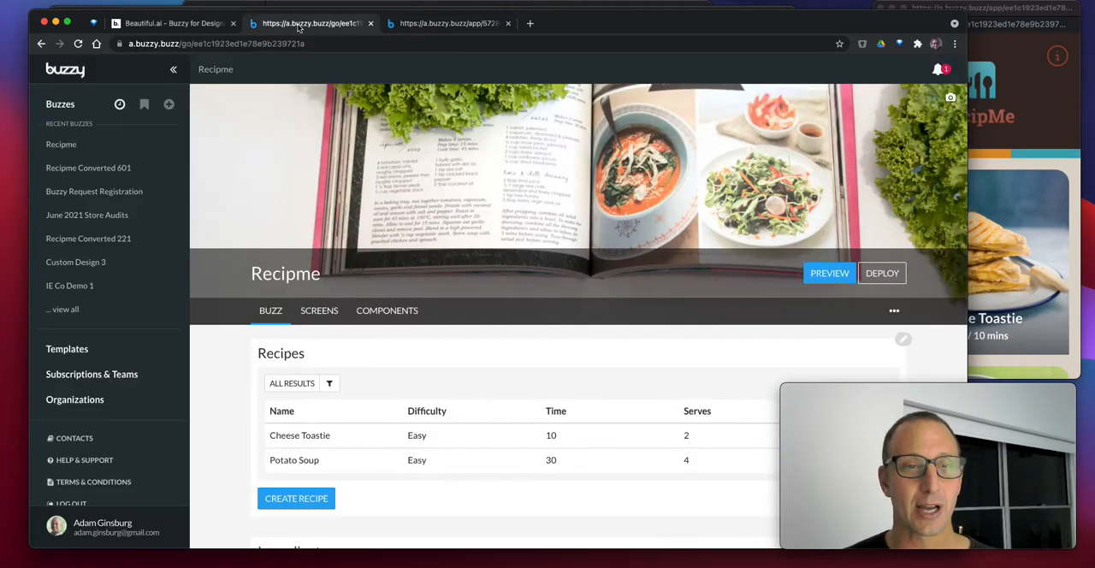
scroll(348, 334, down, 10)
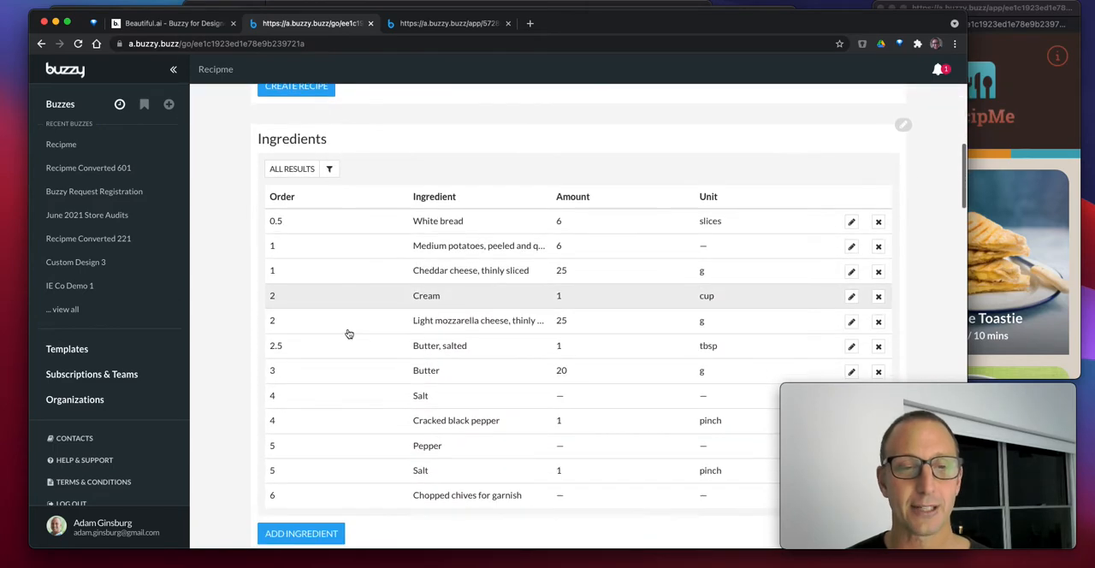
scroll(348, 333, down, 2)
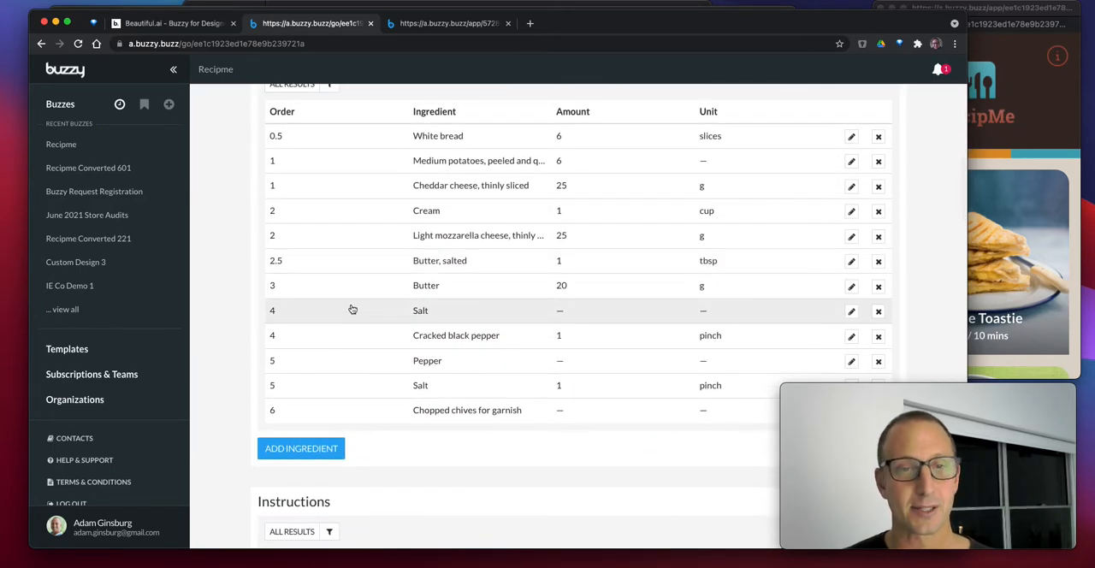
scroll(352, 309, down, 1)
scroll(354, 291, up, 3)
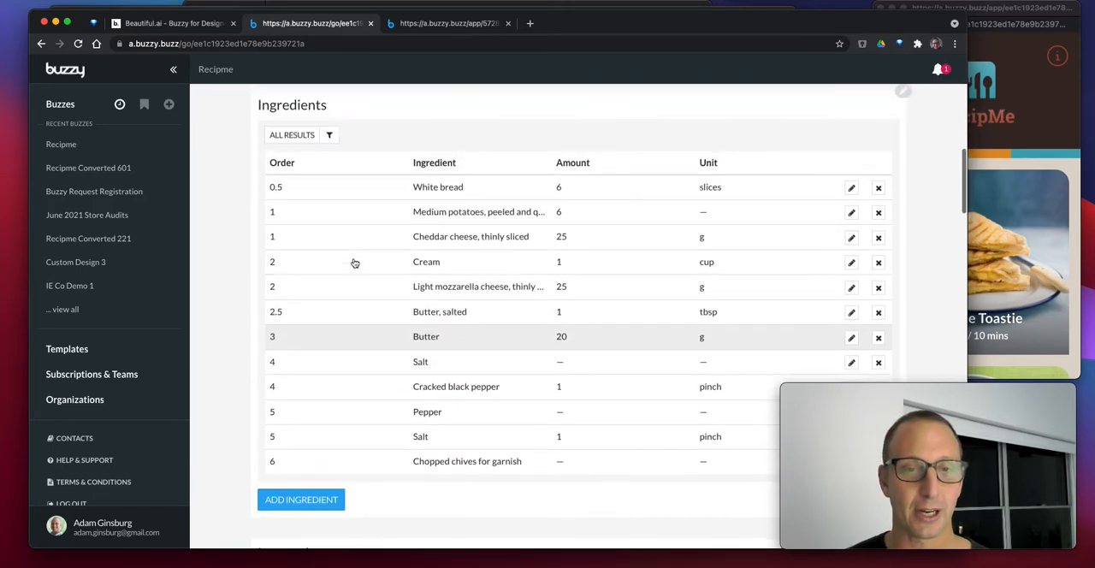
scroll(454, 225, up, 5)
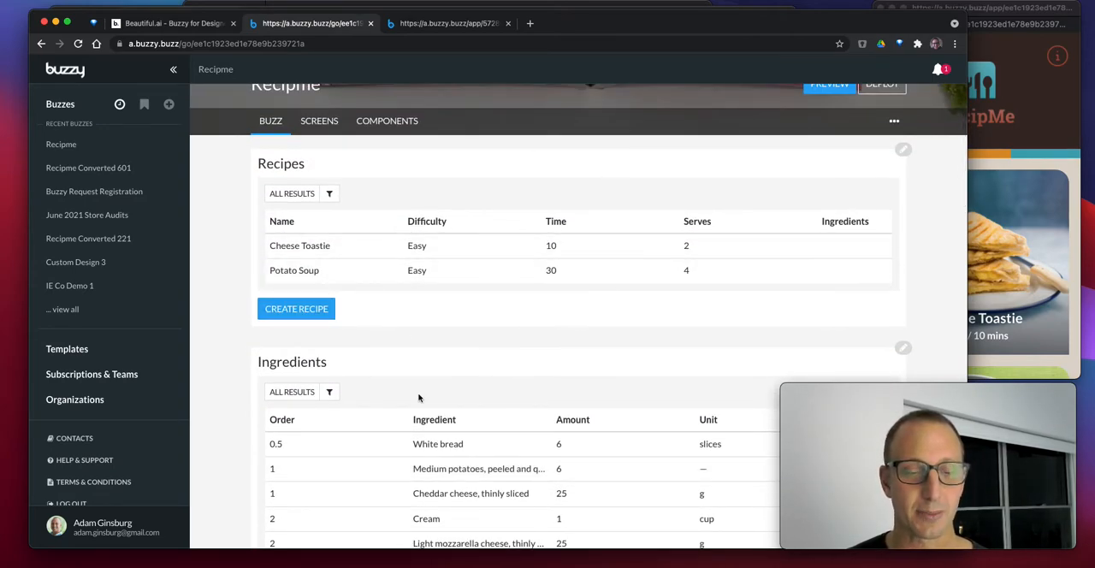
scroll(423, 419, down, 2)
scroll(425, 432, down, 2)
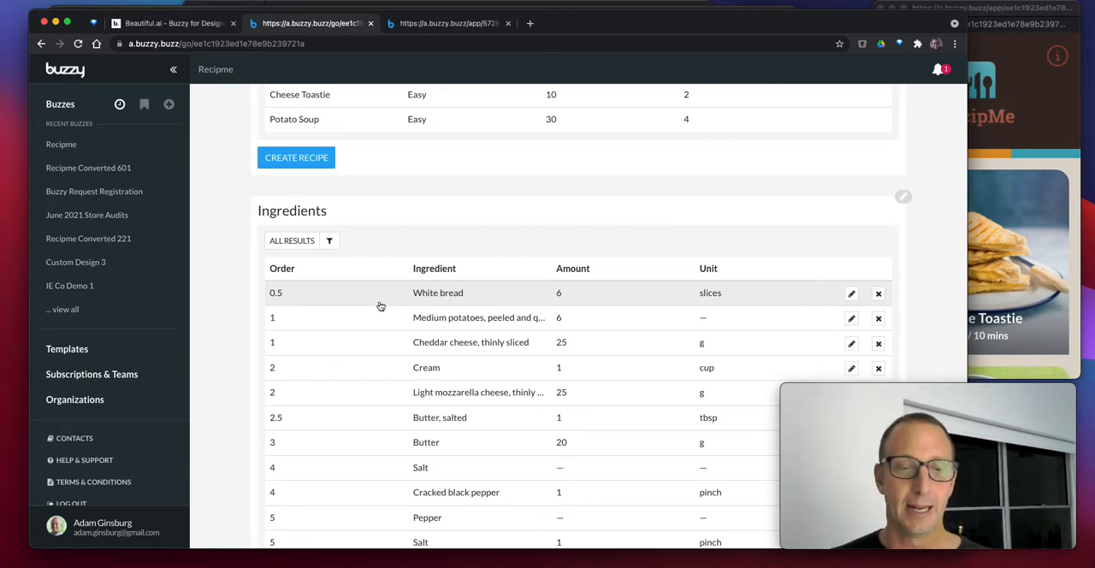
Open the White bread ingredient record and check the Cheese Toastie recipe in the RecipMe app window
click(380, 306)
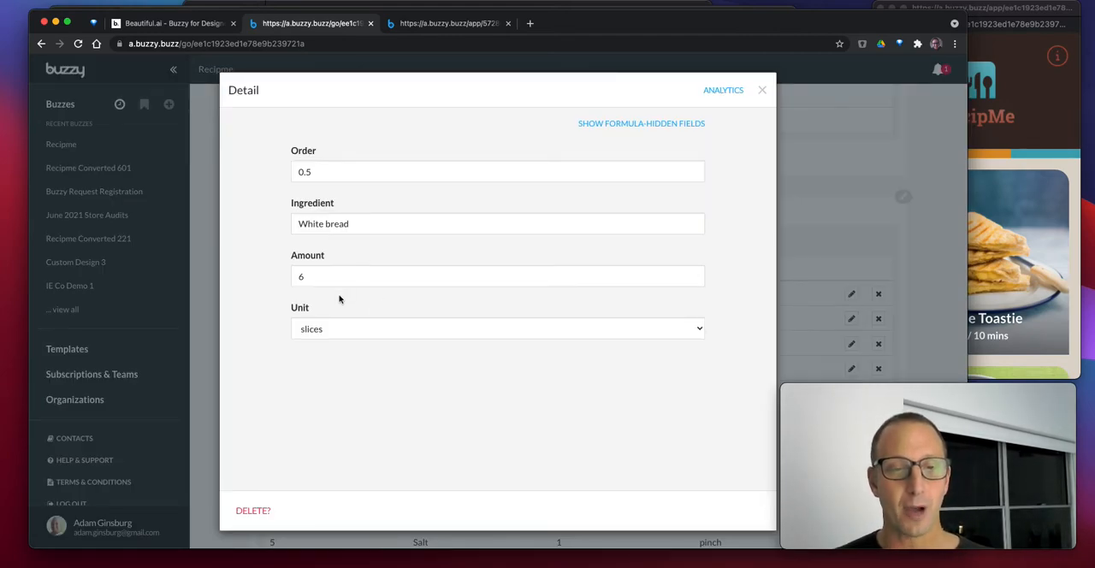
click(1065, 177)
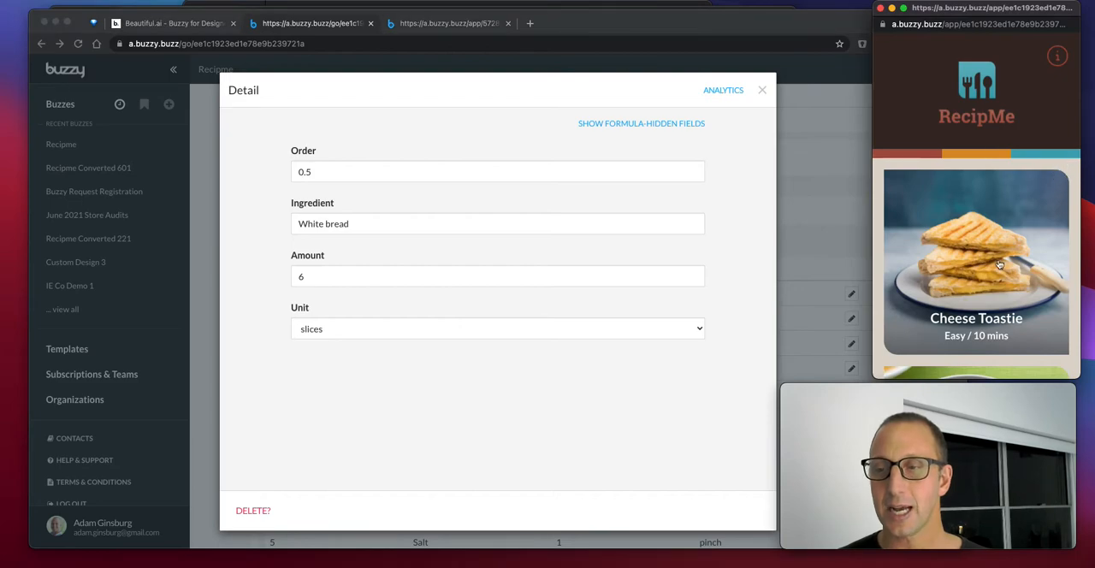
scroll(999, 266, down, 5)
click(985, 140)
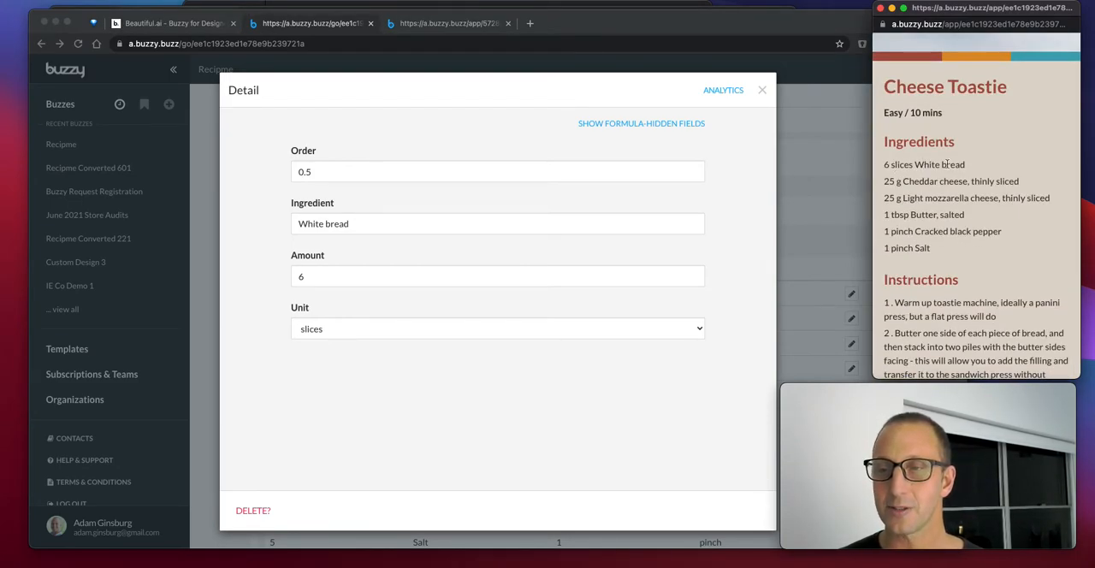
Set the White bread ingredient's amount to 4 and close its record
click(315, 276)
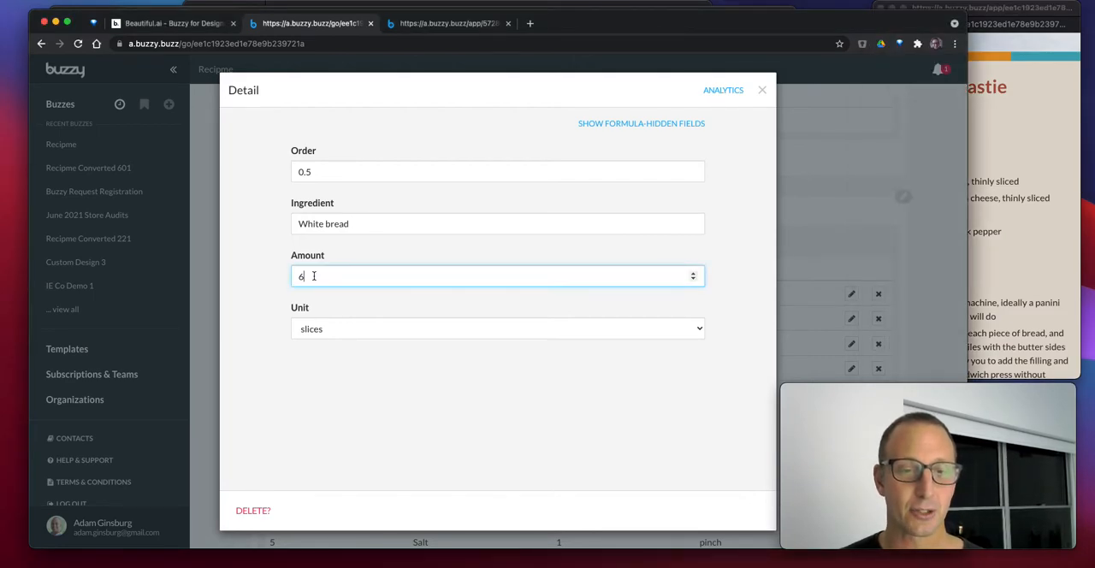
key(BackSpace)
text(4)
click(410, 423)
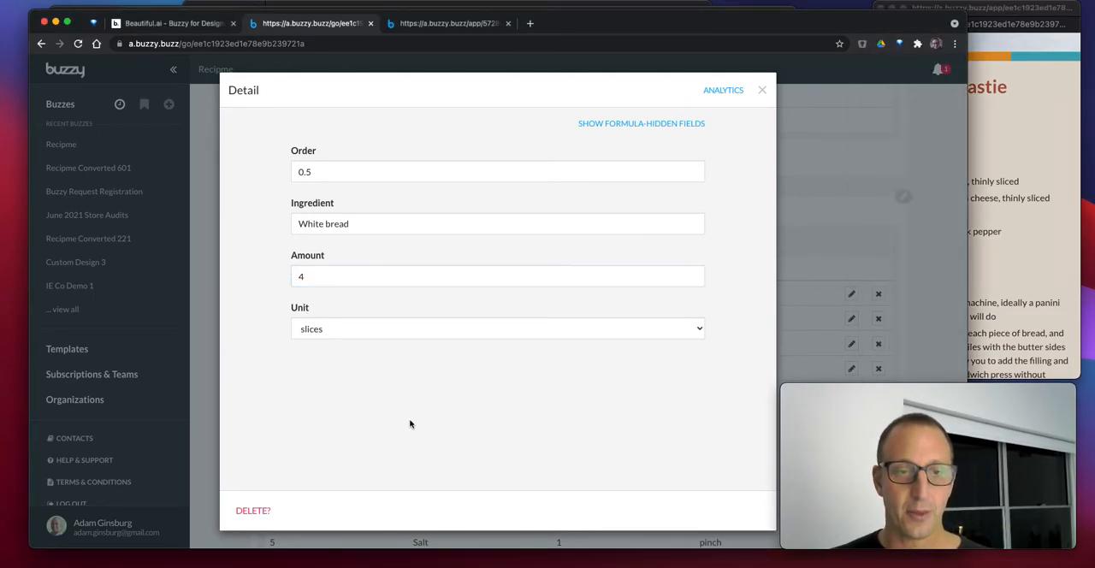
click(763, 92)
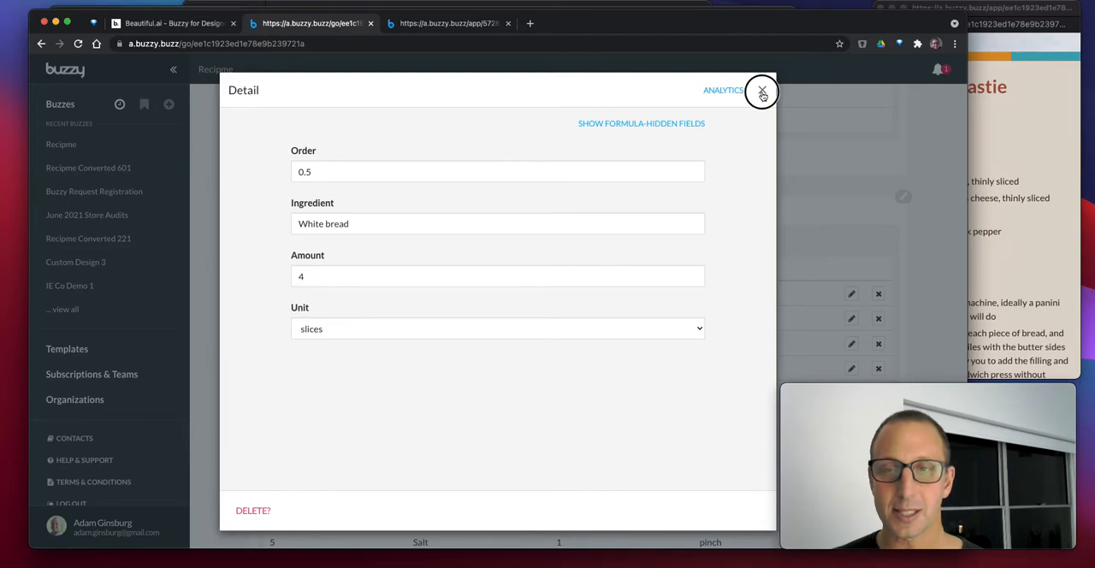
Reload the RecipMe app window and check the white bread line in the Cheese Toastie ingredients
click(1026, 214)
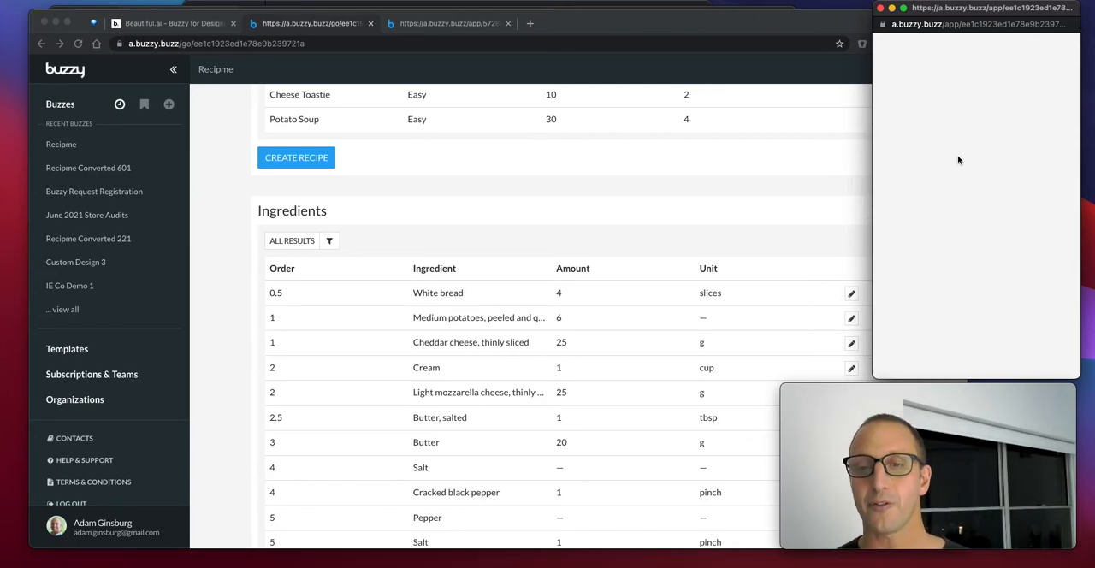
scroll(963, 267, down, 2)
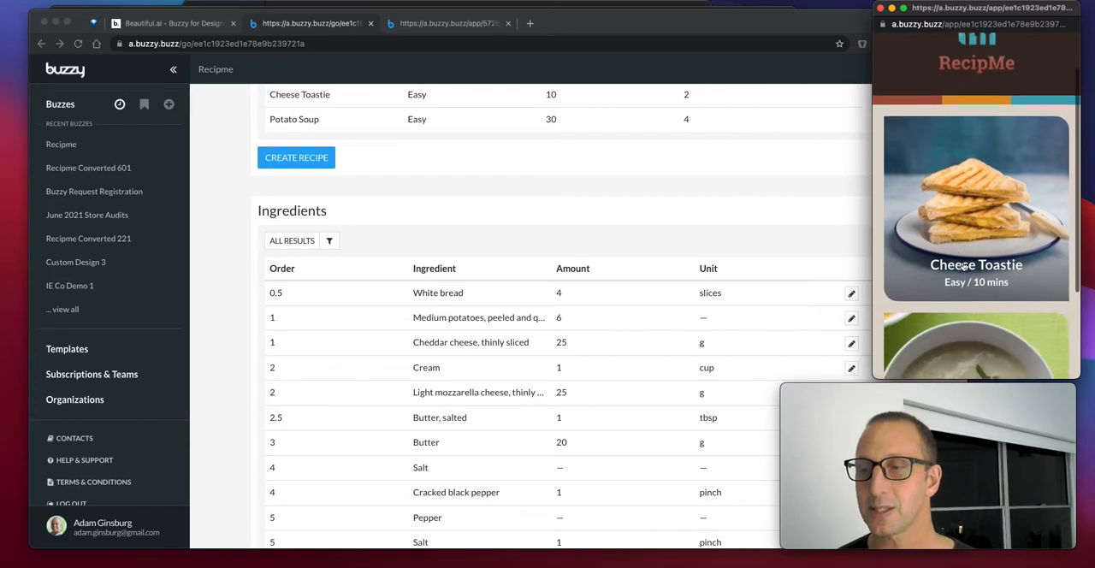
click(963, 267)
drag(883, 276, 991, 283)
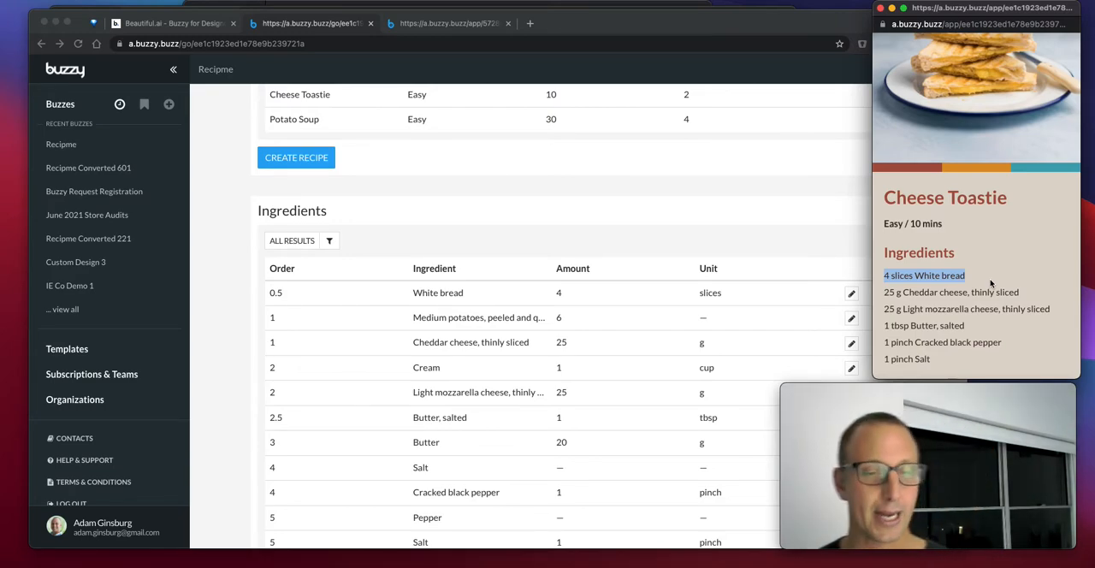
scroll(1004, 223, down, 1)
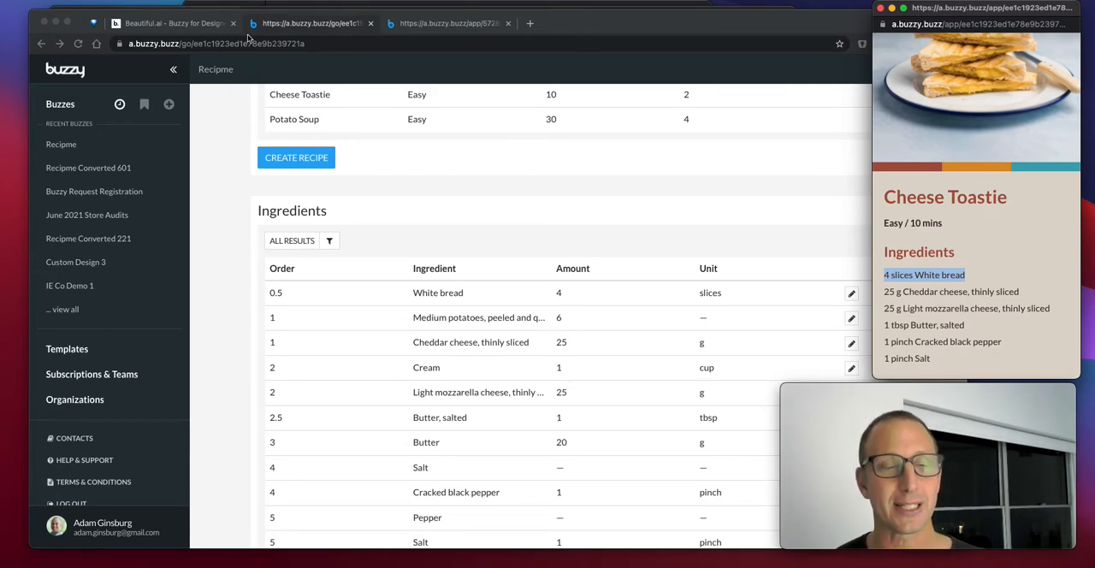
Switch to Figma and close the buzzy-plugin dialog
key(super+Tab)
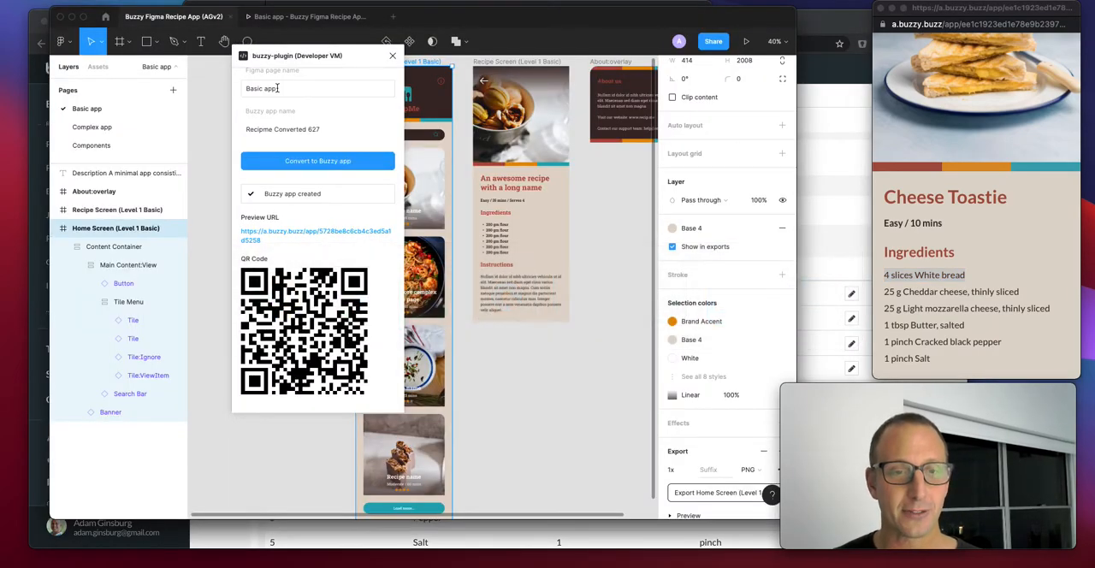
click(393, 56)
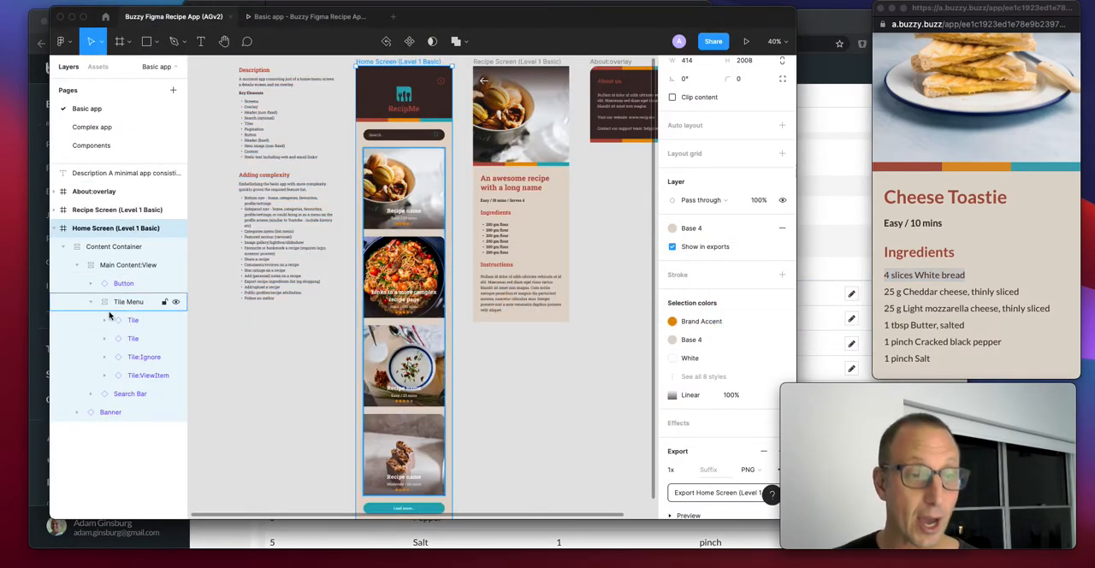
On the Components page, set the Tile main component's remaining square corners to a radius of 24
click(89, 145)
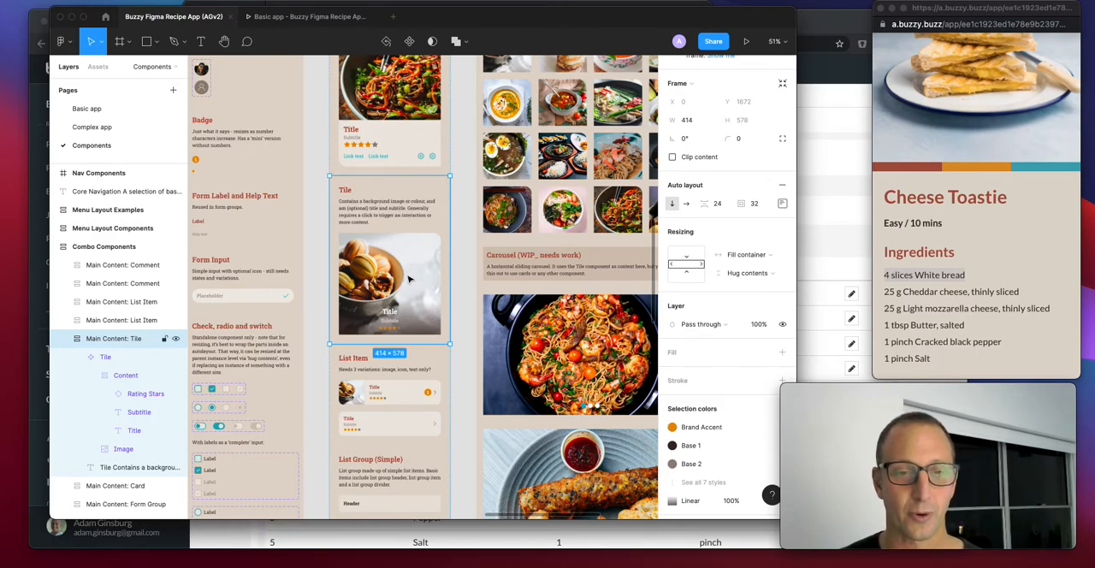
scroll(411, 282, up, 5)
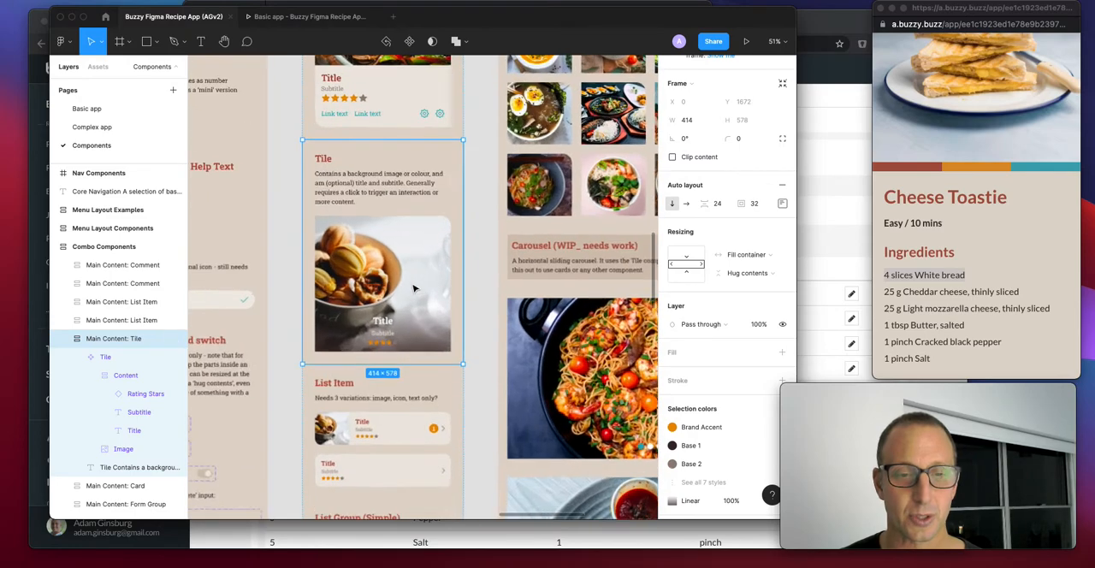
click(414, 288)
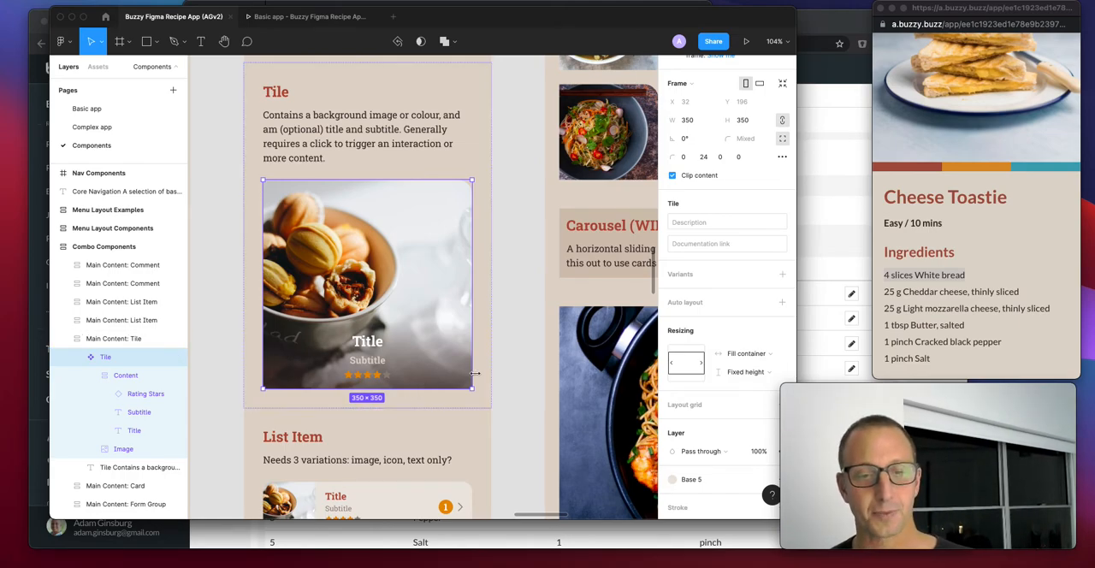
click(683, 159)
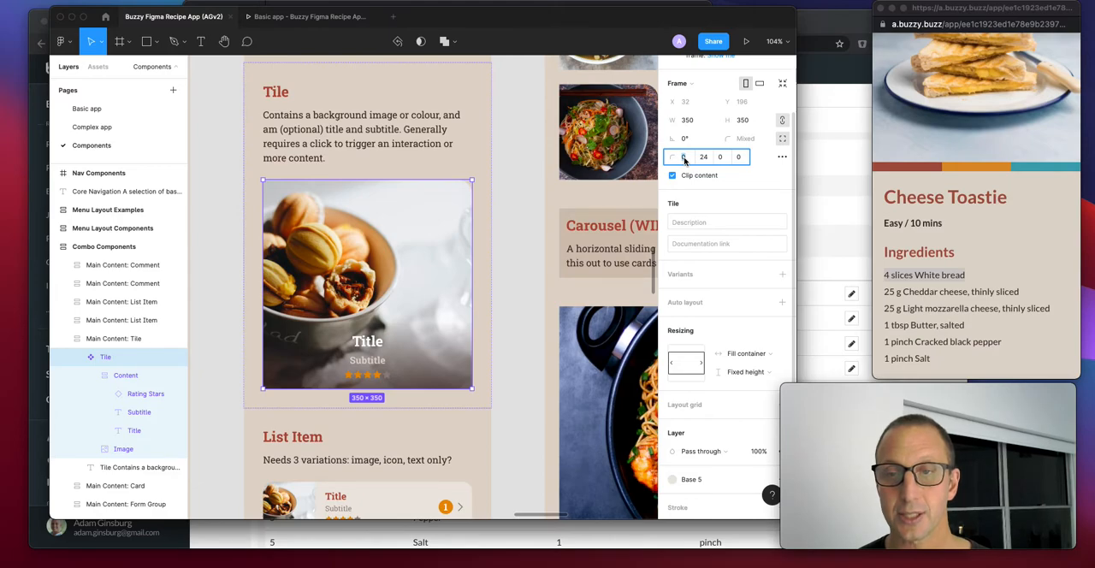
text(24)
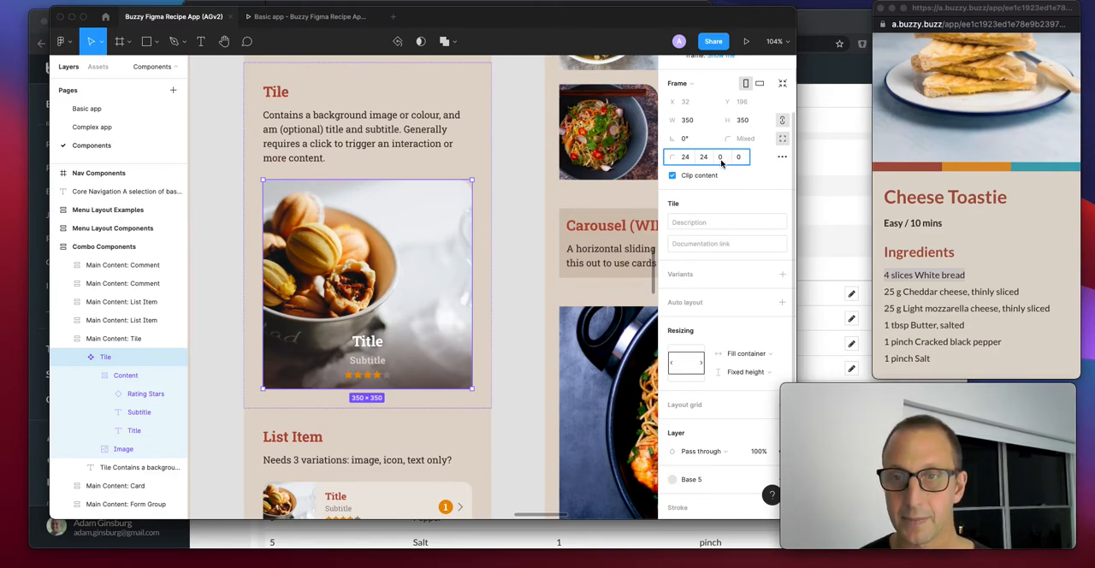
key(Return)
text(24)
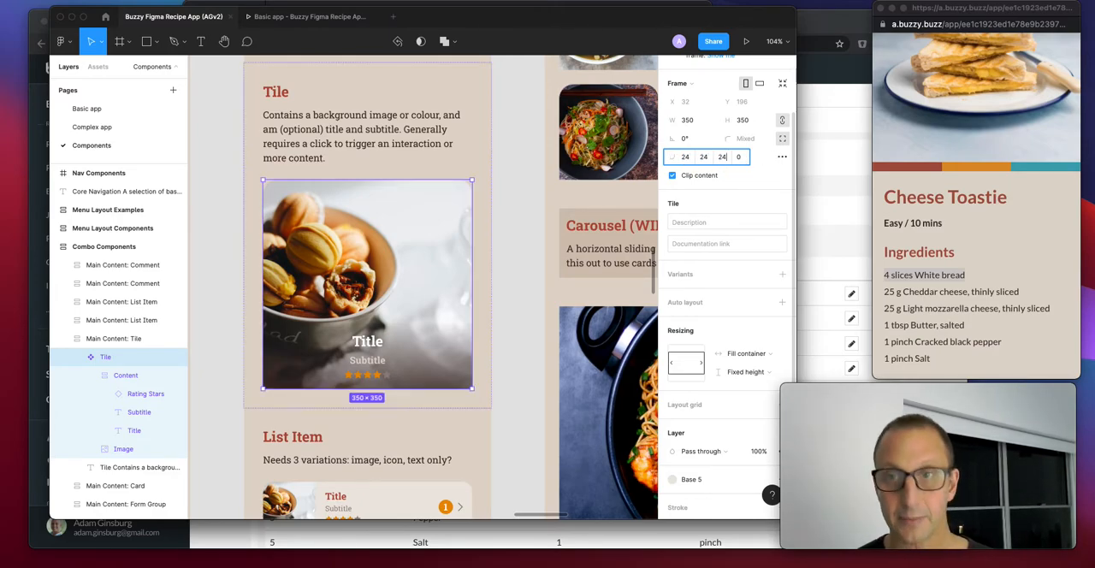
key(Return)
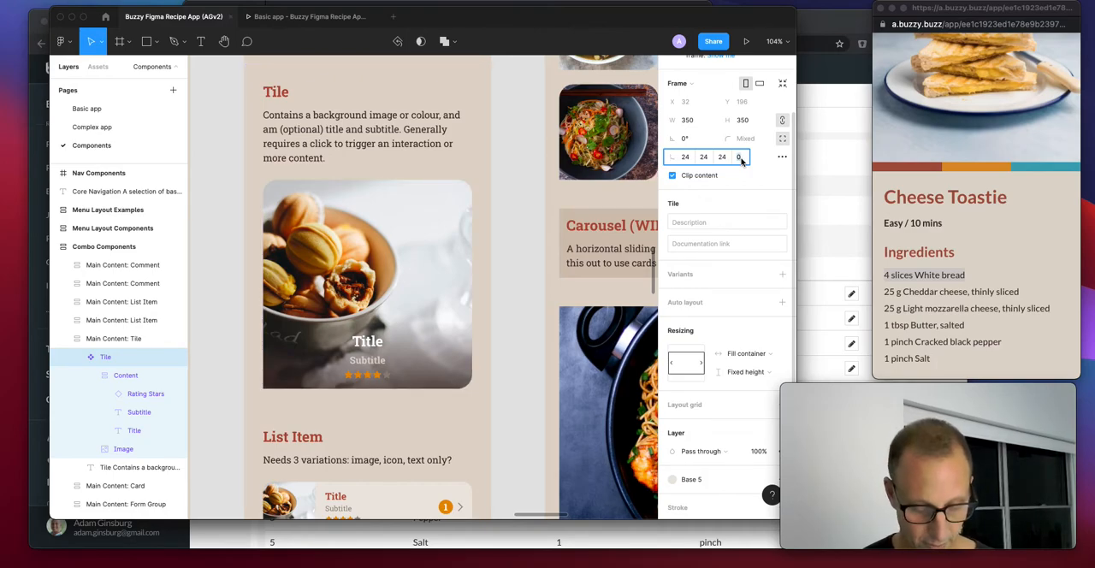
text(24)
key(Return)
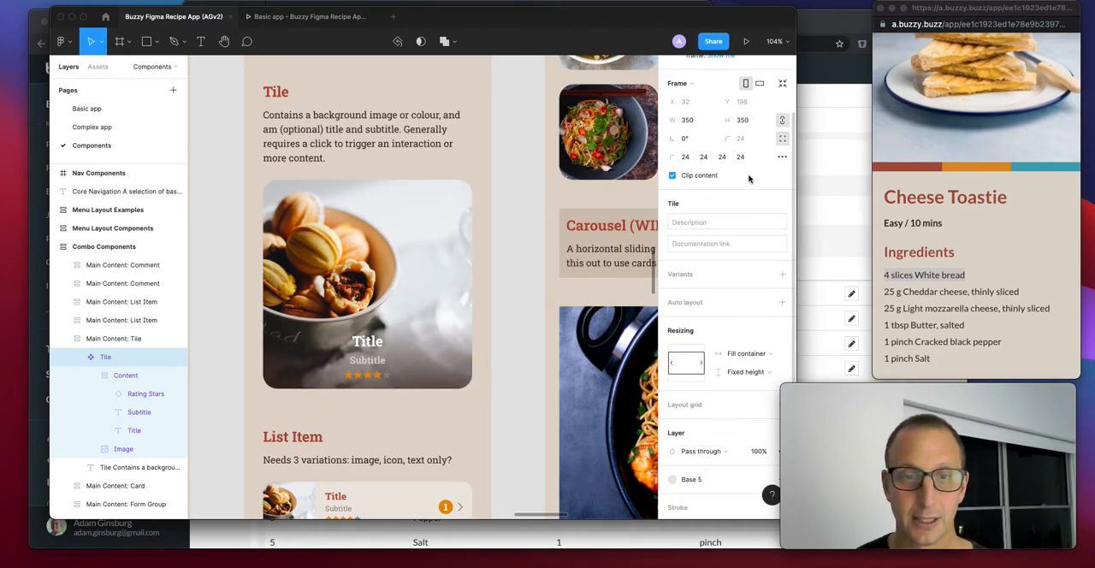
Apply the Orange team color style to the Title text inside the Tile component and clear the selection
click(371, 346)
double_click(367, 342)
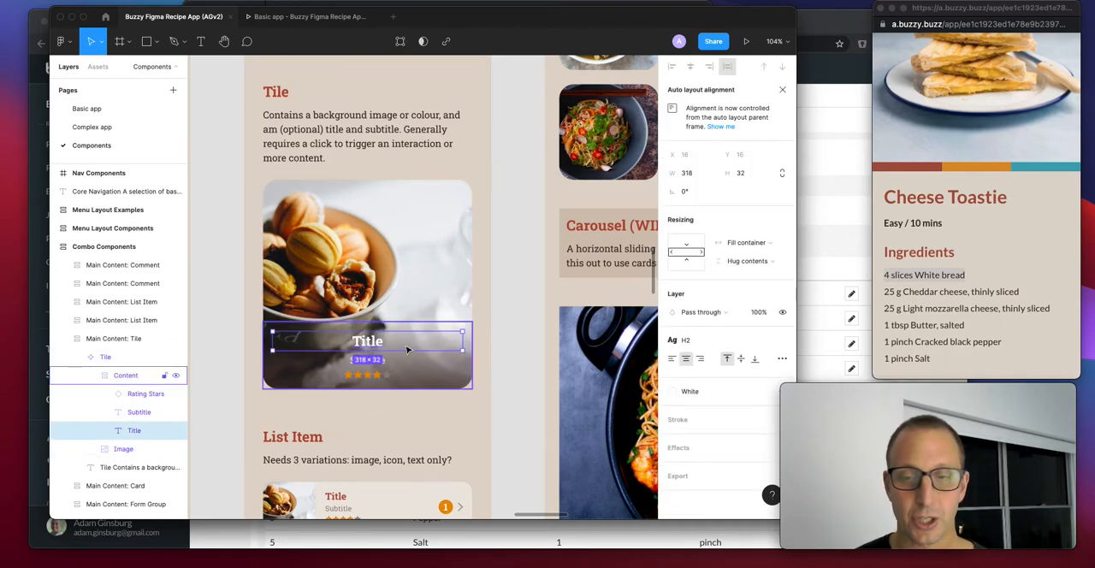
click(679, 392)
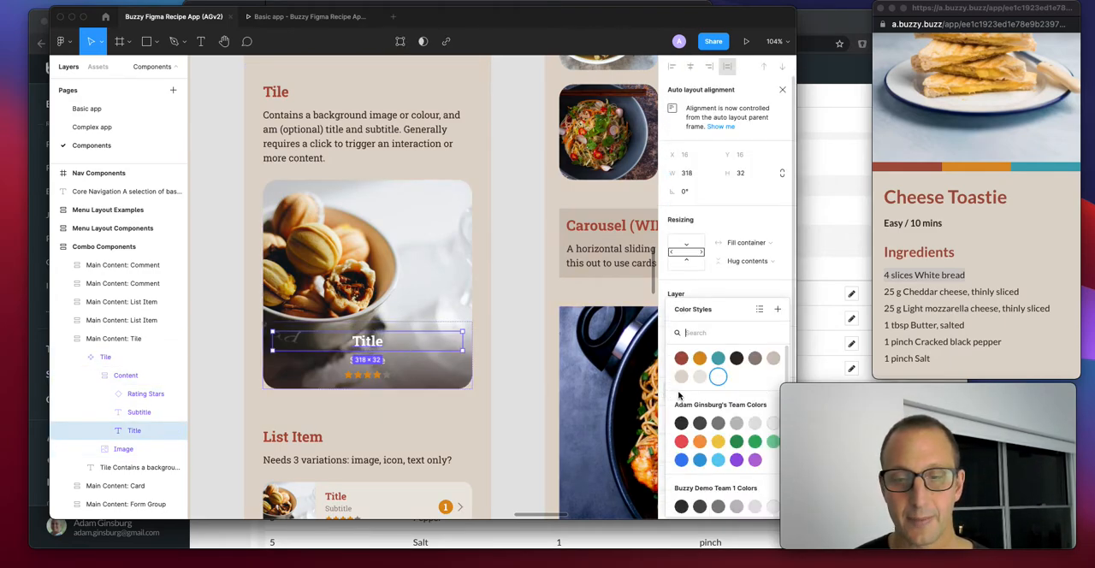
click(707, 444)
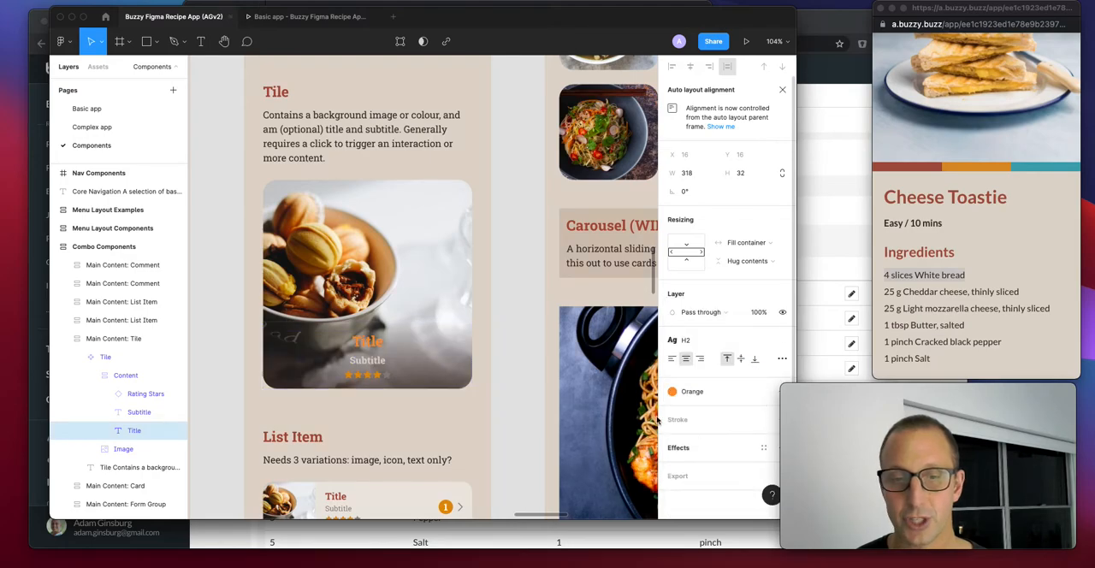
click(499, 325)
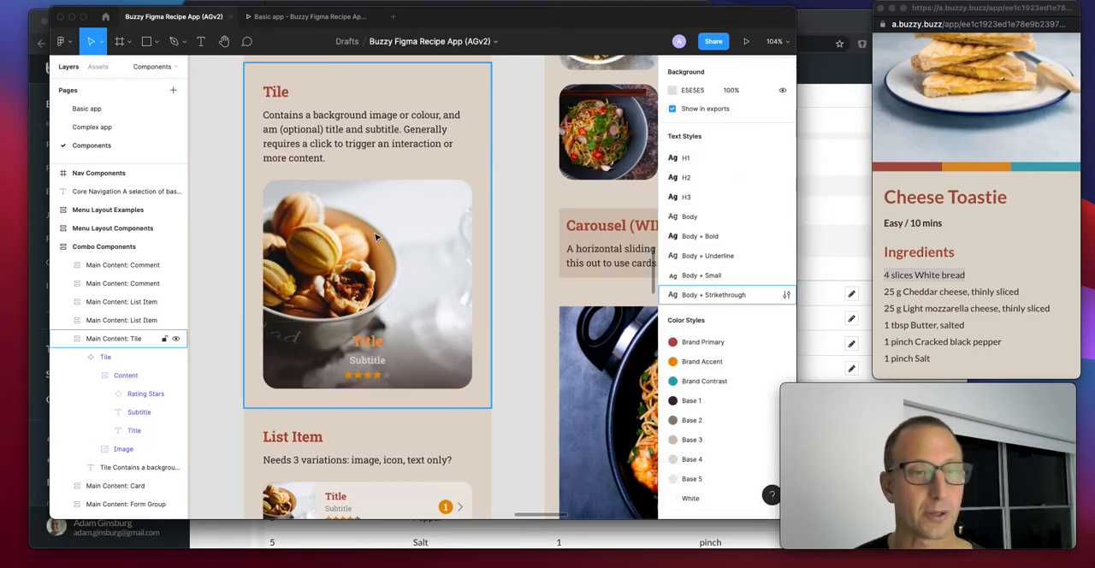
Return to the Basic app page and launch the buzzy-plugin development plugin
click(88, 109)
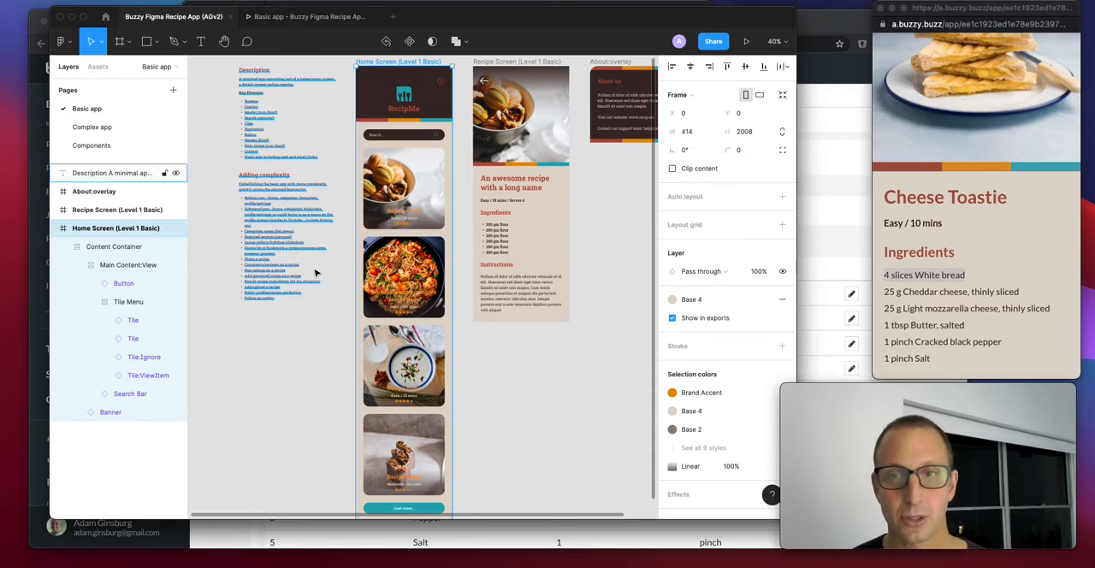
key(super+Tab)
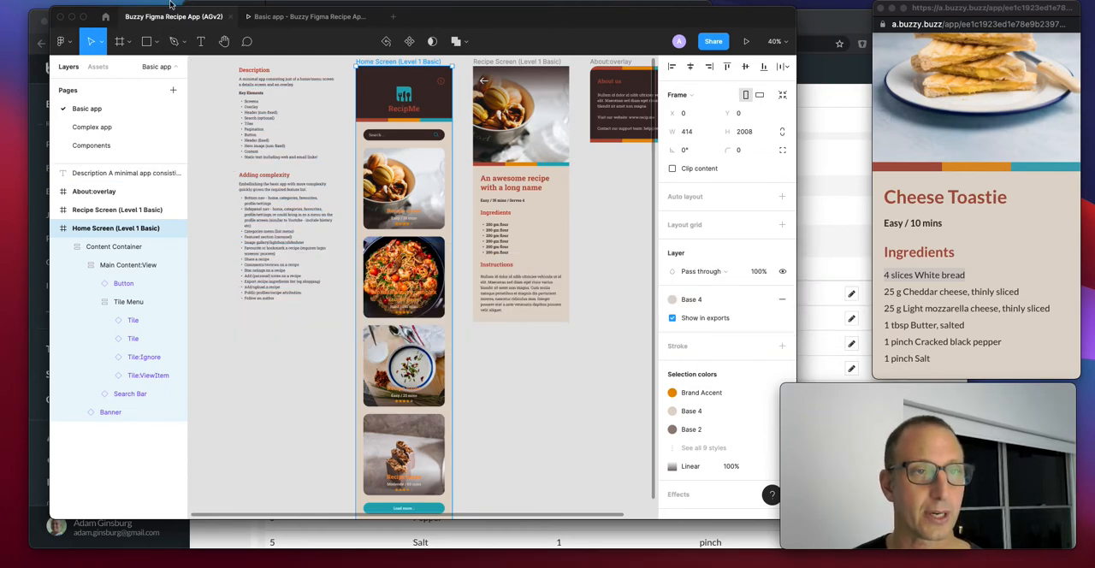
click(253, 2)
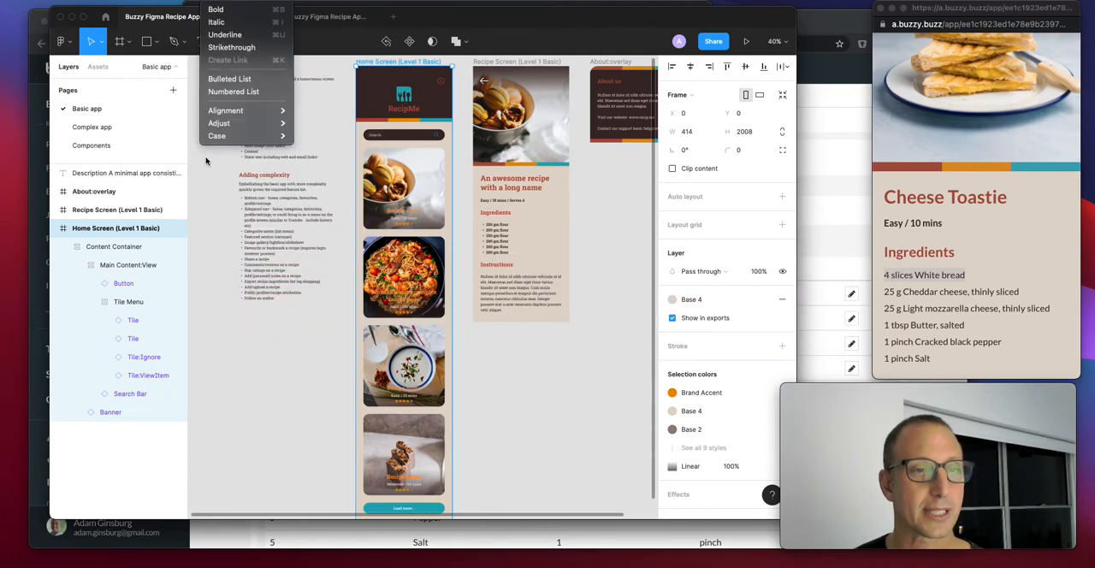
click(206, 162)
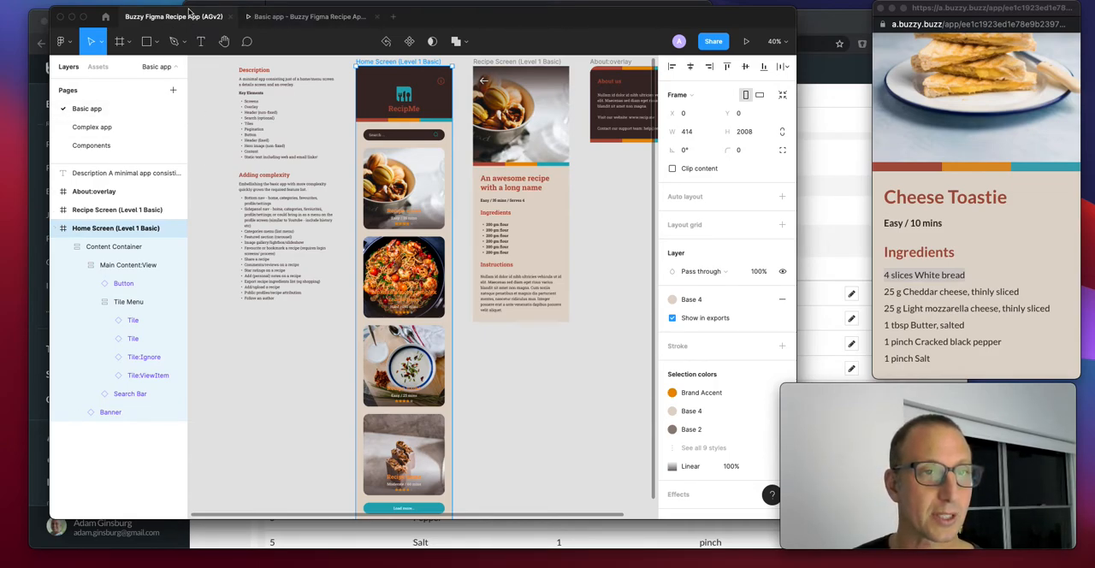
click(293, 2)
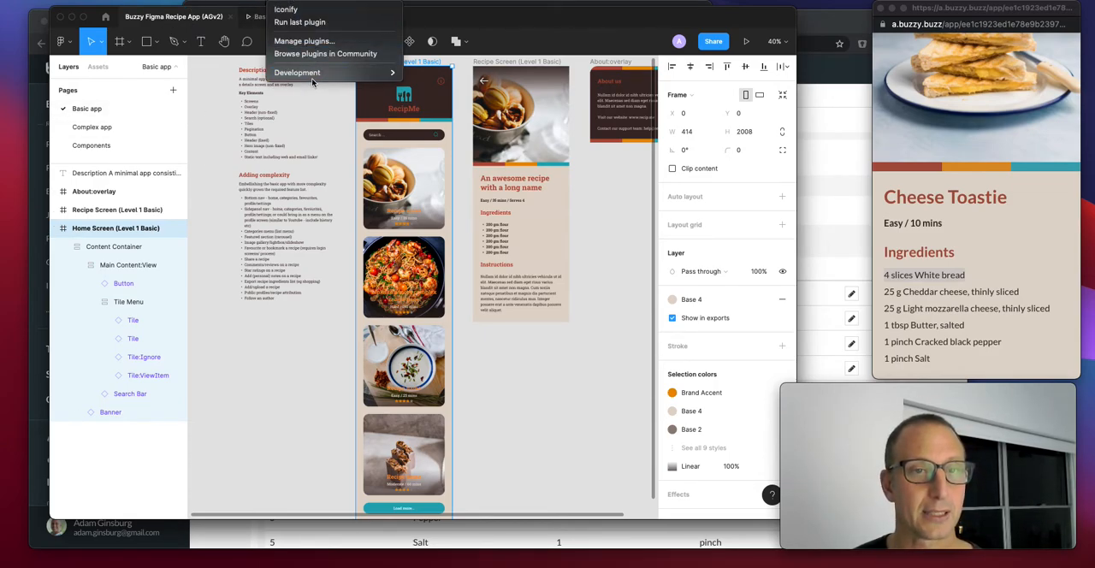
mouse_move(316, 76)
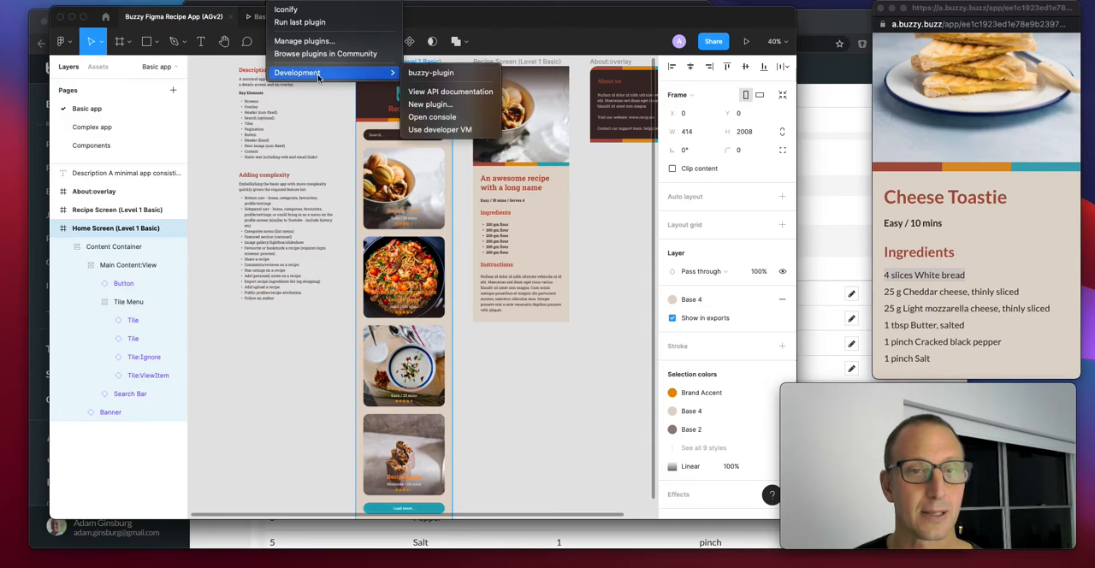
click(442, 77)
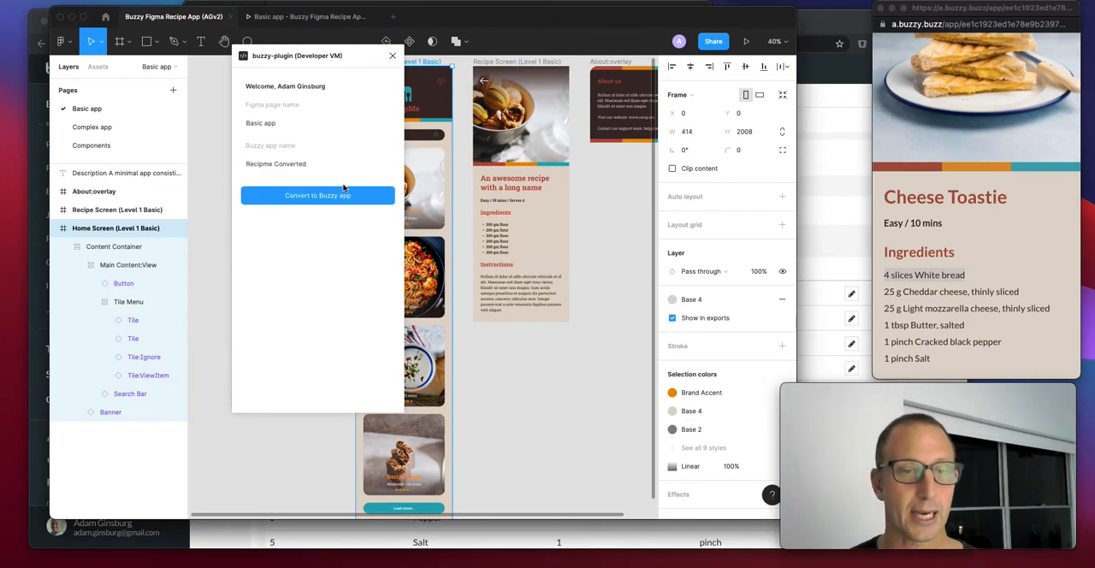
Convert the page to a Buzzy app named Recipme Converted 630 and open its preview URL
click(320, 168)
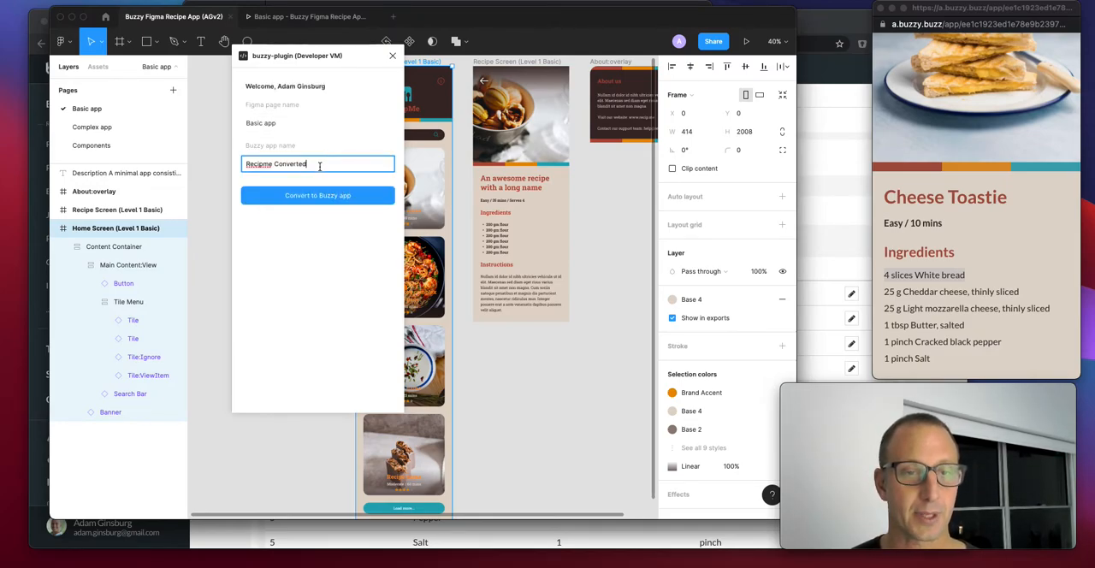
text(630)
click(326, 196)
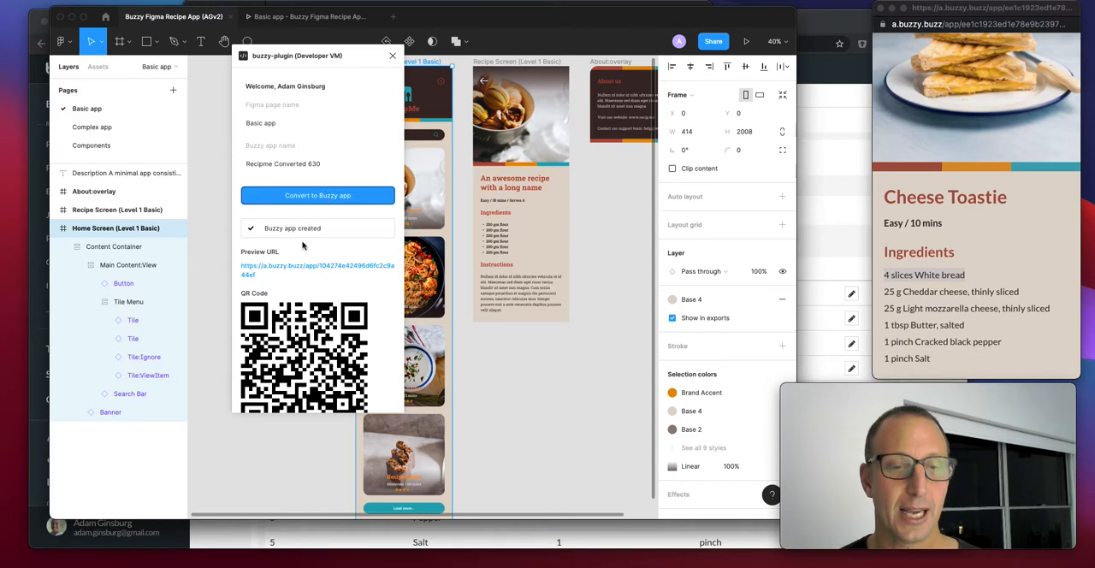
click(306, 269)
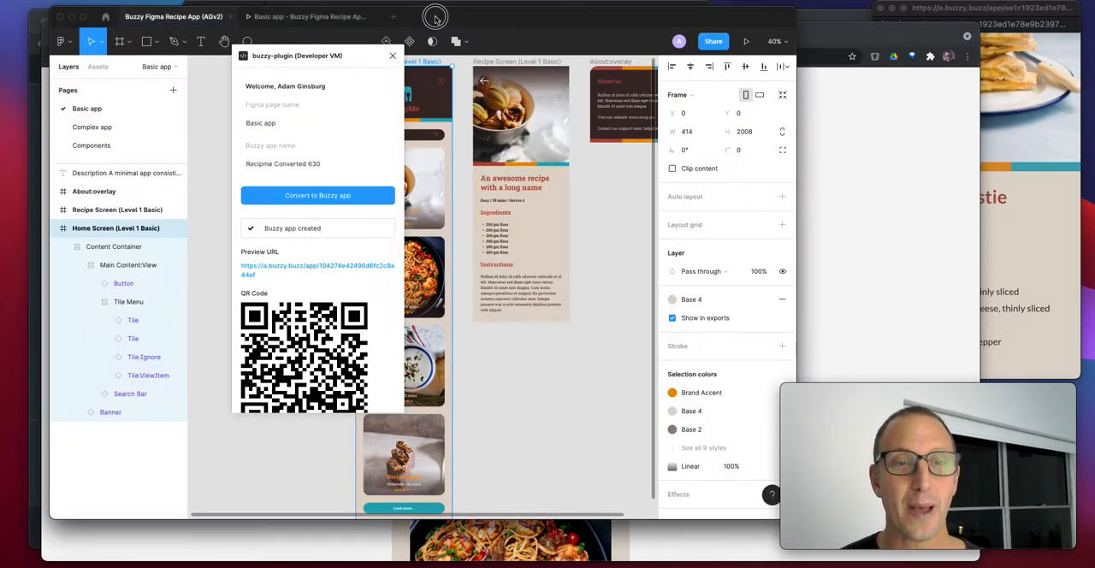
Switch to the Buzzy for Designers presentation in Beautiful.ai and advance to slide 6
click(435, 18)
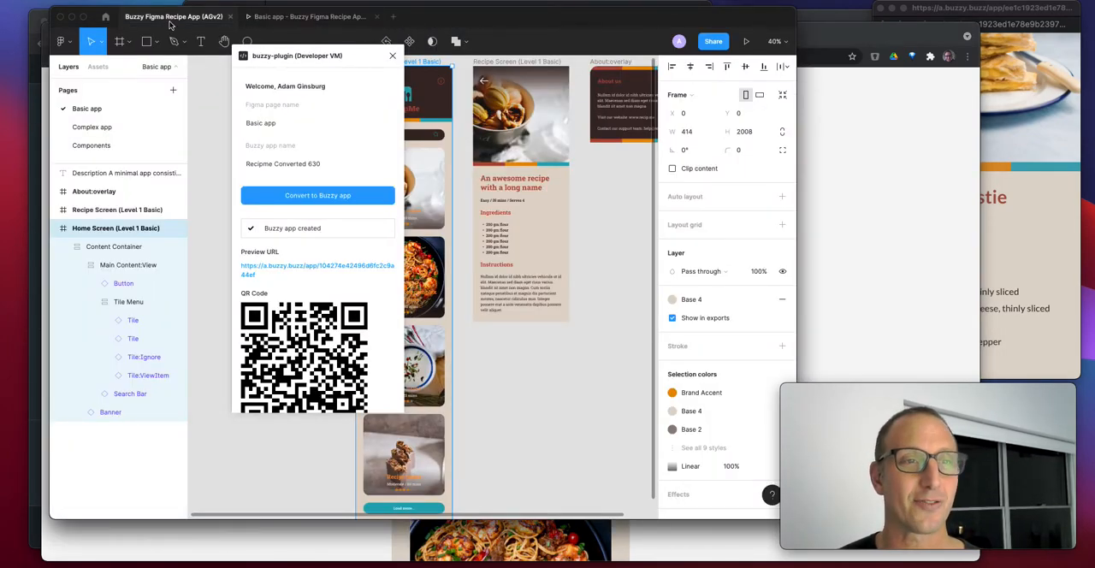
key(super+Tab)
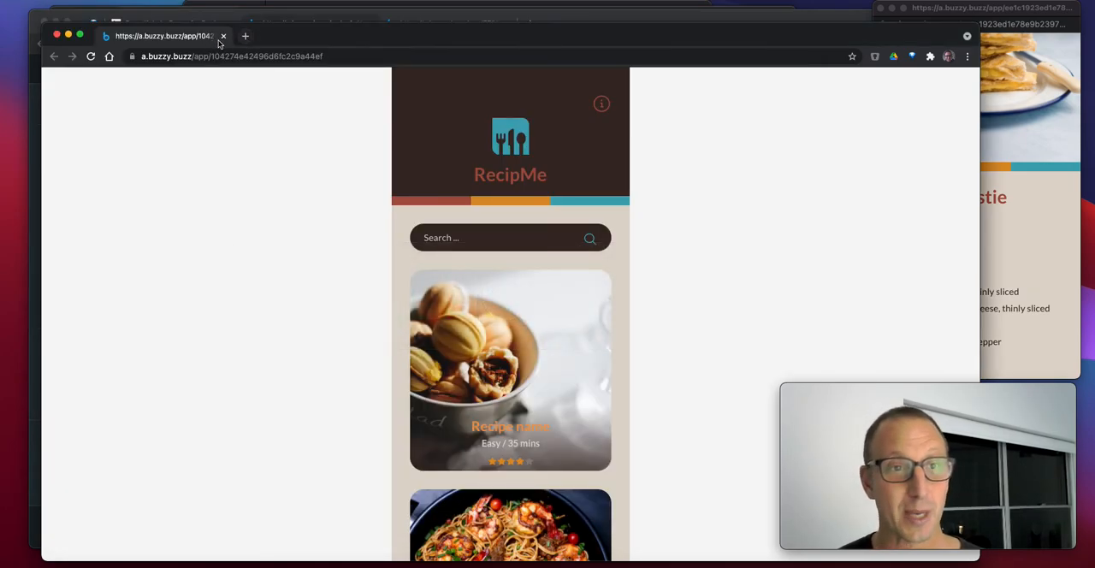
drag(272, 37, 420, 29)
click(204, 29)
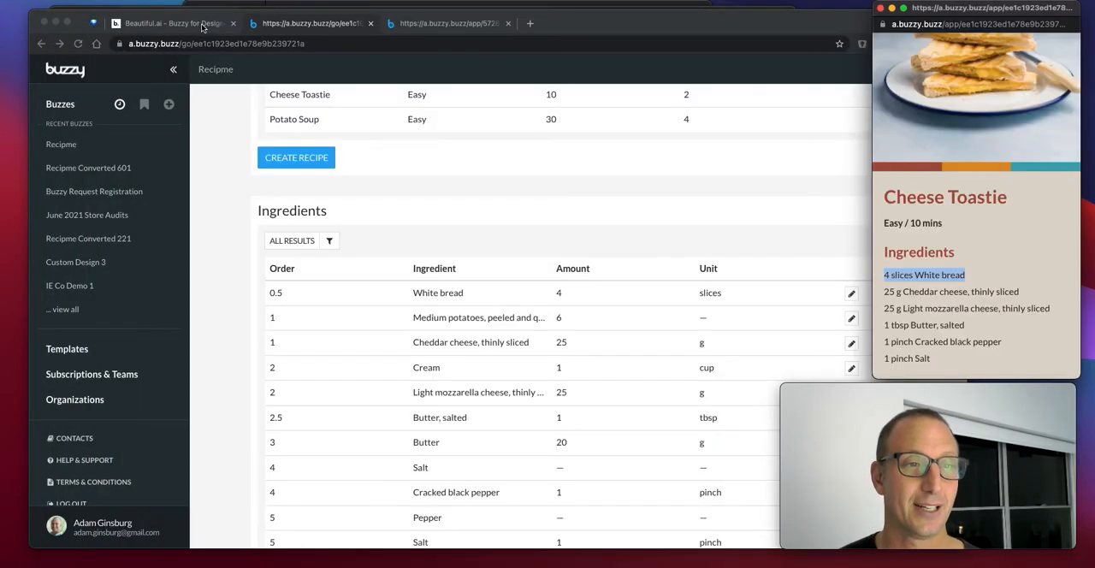
click(176, 24)
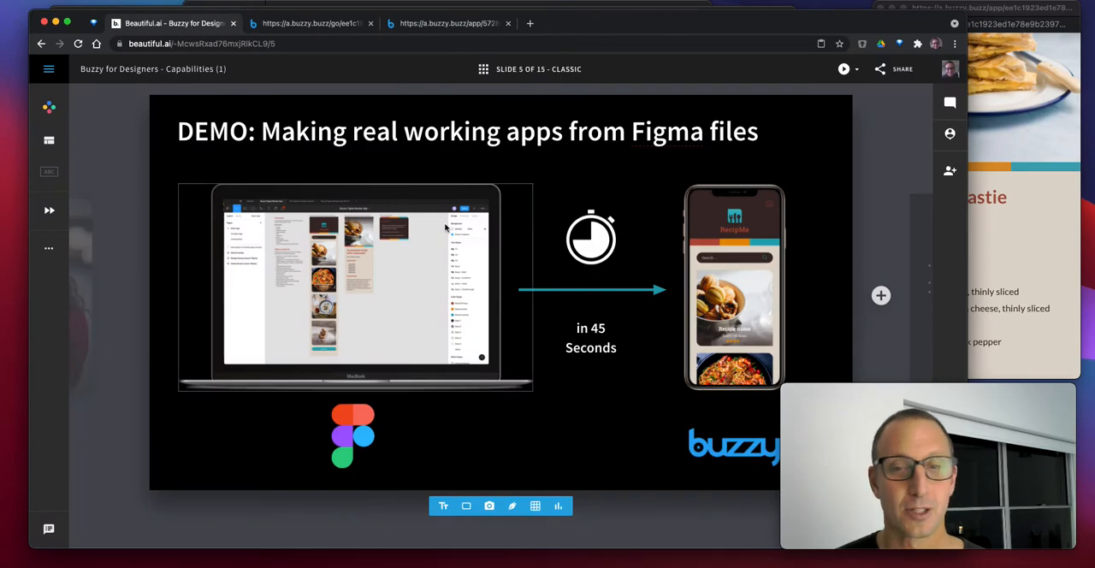
key(Right)
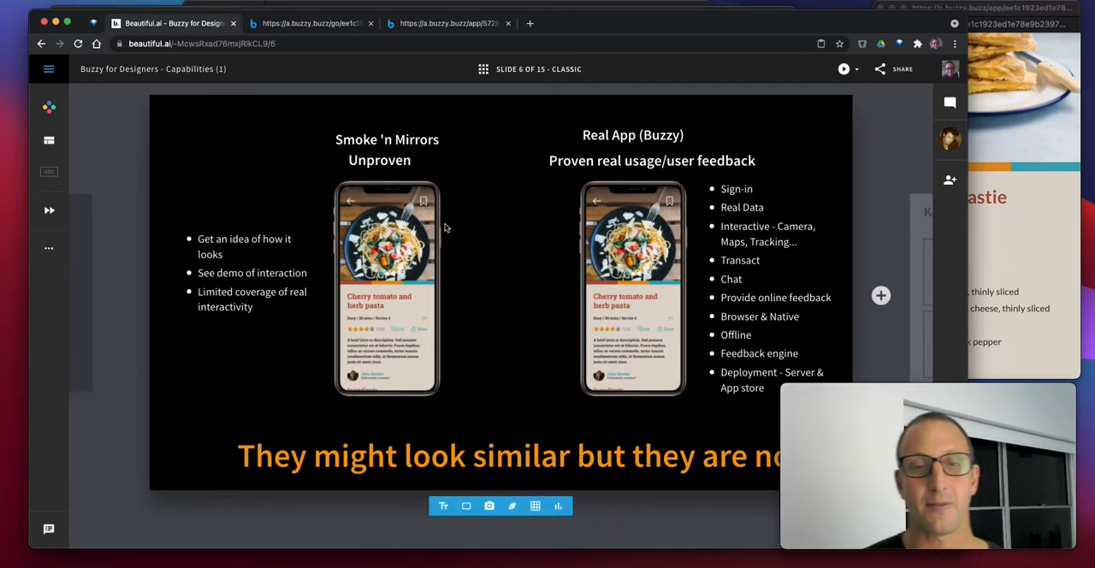